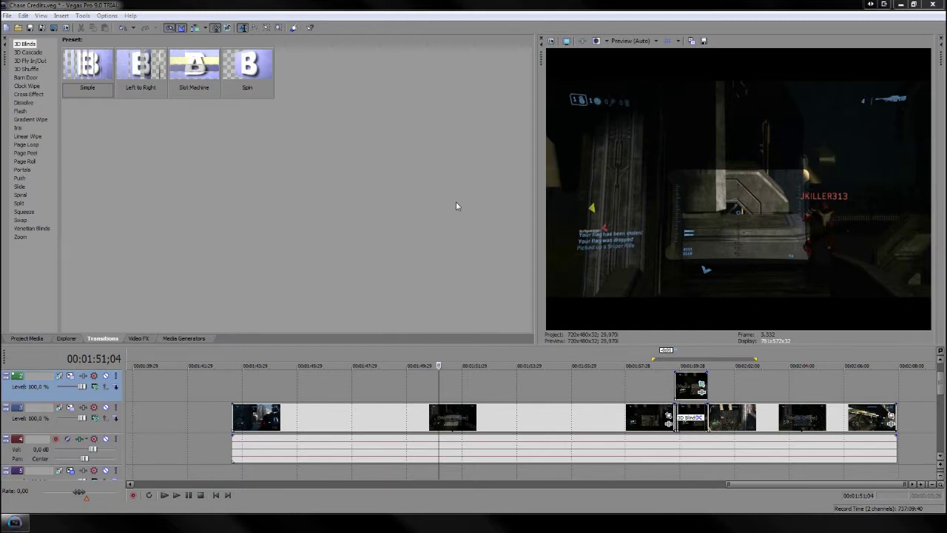
Preview the existing clip and step frame by frame through its transition.
{"action": "key", "text": "space"}
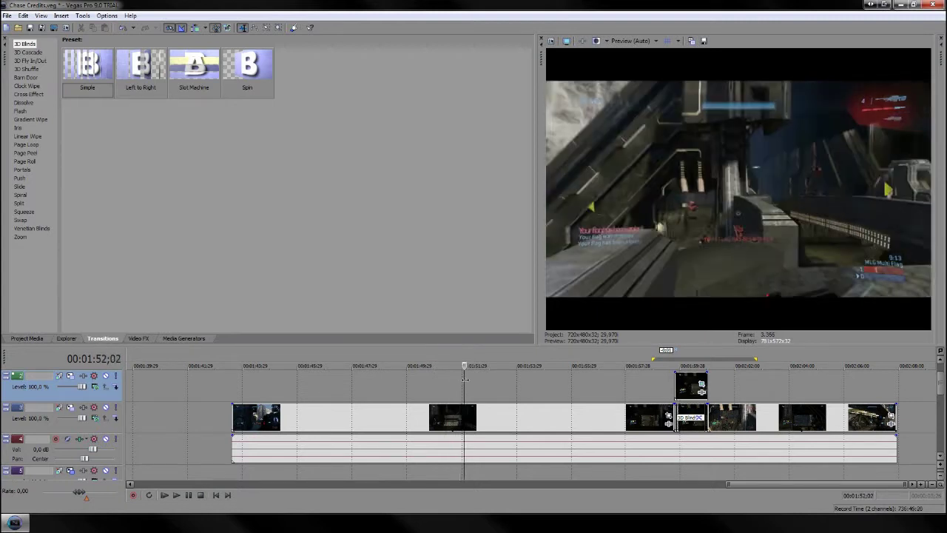
{"action": "left_click_drag", "start_coordinate": [462, 376], "coordinate": [468, 383]}
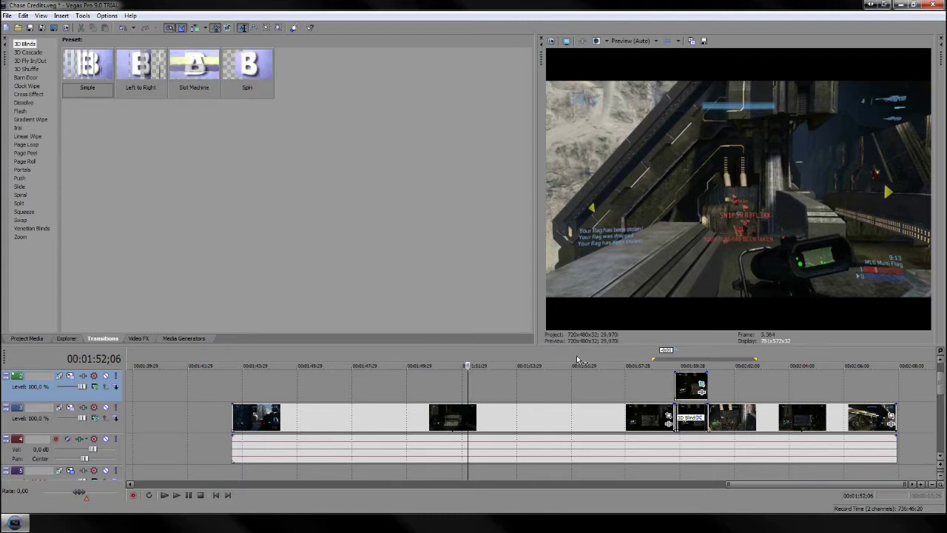
{"action": "left_click", "coordinate": [177, 495]}
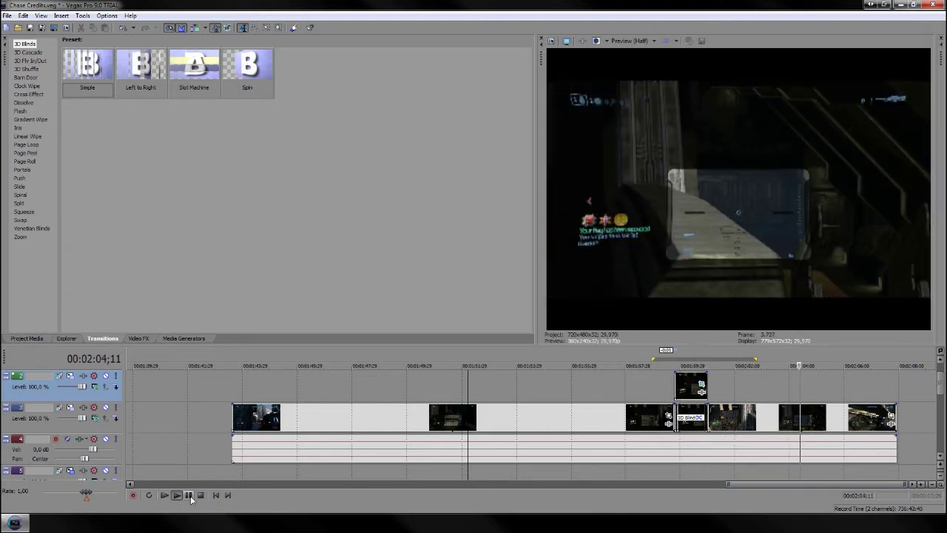
{"action": "left_click", "coordinate": [187, 495]}
{"action": "left_click", "coordinate": [650, 396]}
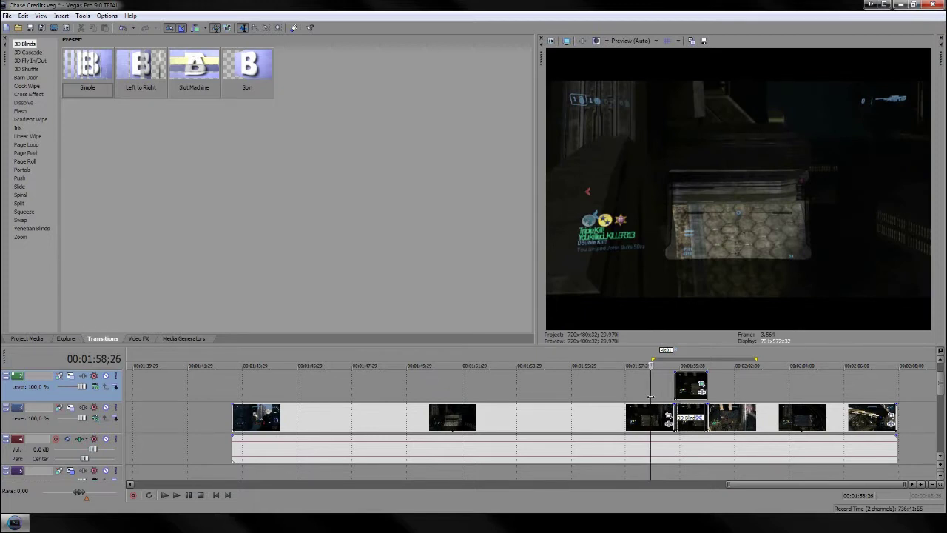
{"action": "key", "text": "Right"}
{"action": "key", "text": "Right"}
{"action": "key", "text": "Right"}
{"action": "key", "text": "Right"}
{"action": "key", "text": "Right"}
{"action": "key", "text": "Right"}
{"action": "key", "text": "Right"}
{"action": "key", "text": "Right"}
{"action": "key", "text": "Right"}
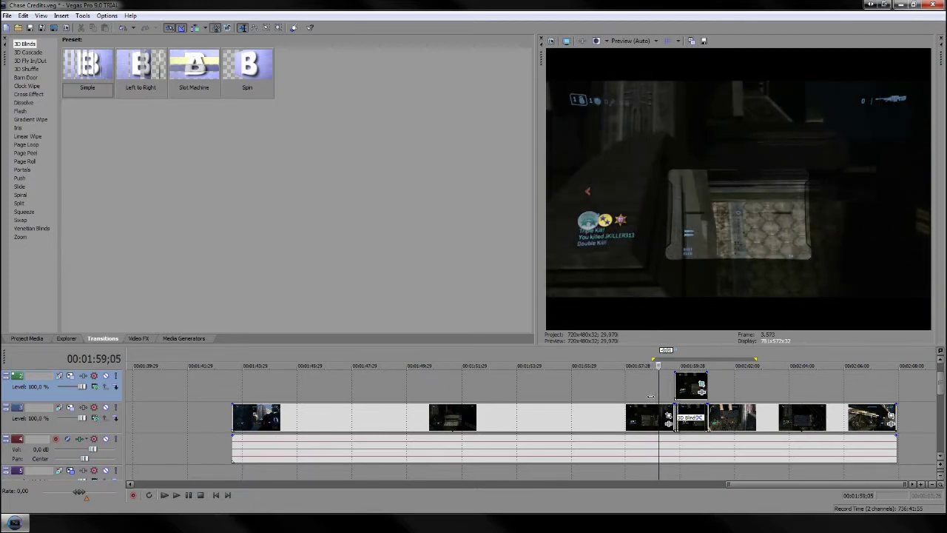
{"action": "key", "text": "Right"}
{"action": "key", "text": "Right"}
{"action": "key", "text": "Right"}
{"action": "key", "text": "Right"}
{"action": "key", "text": "Right"}
{"action": "key", "text": "Right"}
{"action": "key", "text": "Right"}
{"action": "key", "text": "Right"}
{"action": "key", "text": "Right"}
{"action": "key", "text": "Right"}
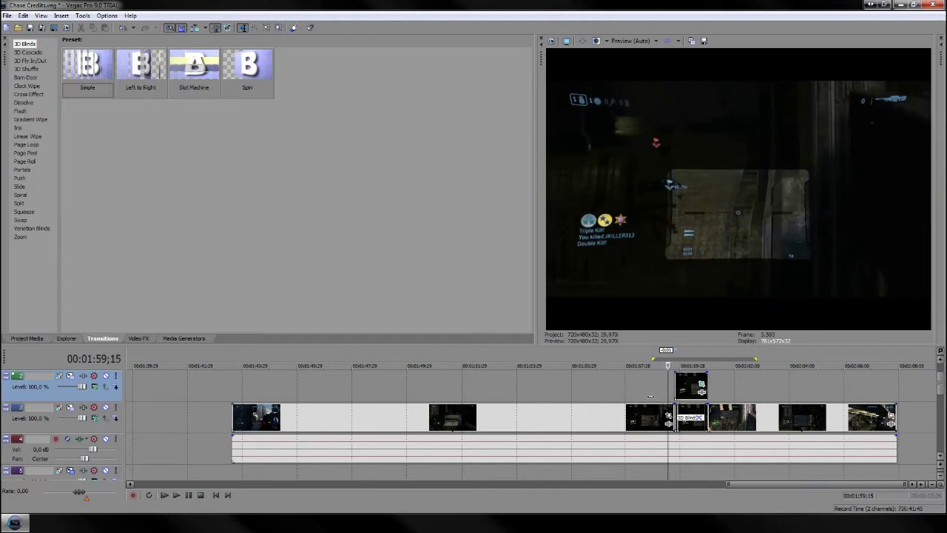
{"action": "key", "text": "Right"}
{"action": "key", "text": "Right"}
{"action": "key", "text": "Right"}
{"action": "key", "text": "Right"}
{"action": "key", "text": "Right"}
{"action": "key", "text": "Right"}
{"action": "key", "text": "Right"}
{"action": "key", "text": "Right"}
{"action": "key", "text": "Right"}
{"action": "key", "text": "Right"}
{"action": "key", "text": "Right"}
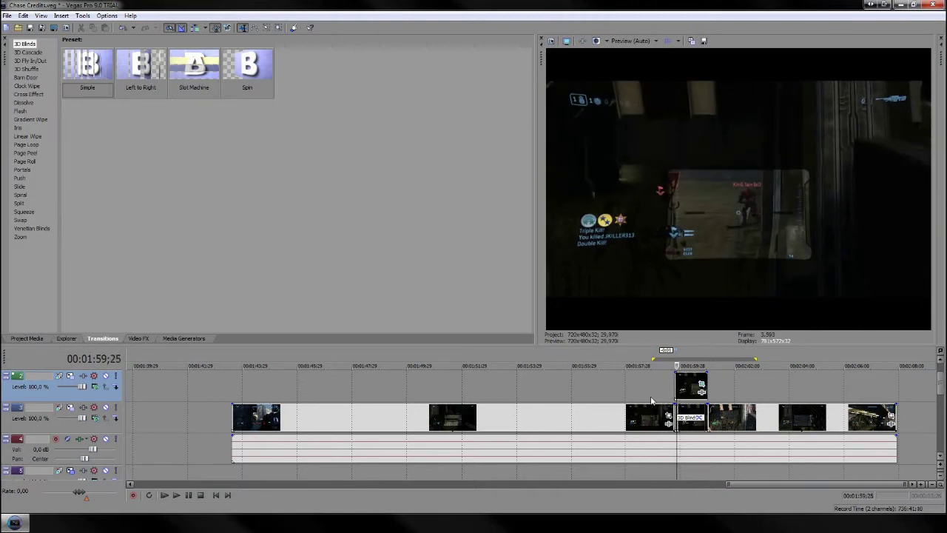
{"action": "key", "text": "Right"}
{"action": "key", "text": "Right"}
{"action": "key", "text": "Right"}
{"action": "key", "text": "Right"}
{"action": "key", "text": "Right"}
{"action": "key", "text": "Right"}
{"action": "key", "text": "Right"}
{"action": "key", "text": "Right"}
{"action": "key", "text": "Right"}
{"action": "key", "text": "Right"}
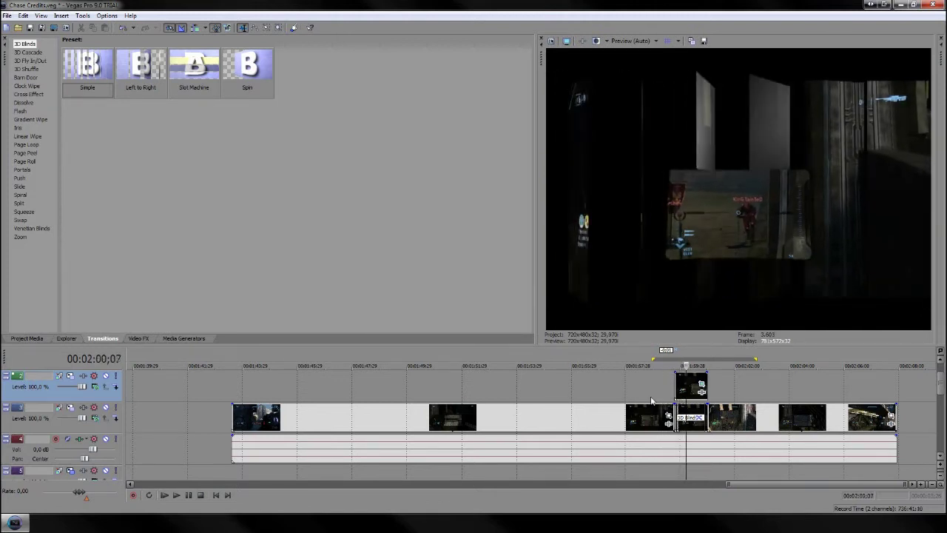
{"action": "key", "text": "Right"}
{"action": "key", "text": "Right"}
{"action": "key", "text": "Right"}
{"action": "key", "text": "Right"}
{"action": "key", "text": "Right"}
{"action": "key", "text": "Right"}
{"action": "key", "text": "Right"}
{"action": "key", "text": "Right"}
{"action": "key", "text": "Right"}
{"action": "key", "text": "Right"}
{"action": "key", "text": "Right"}
{"action": "key", "text": "Right"}
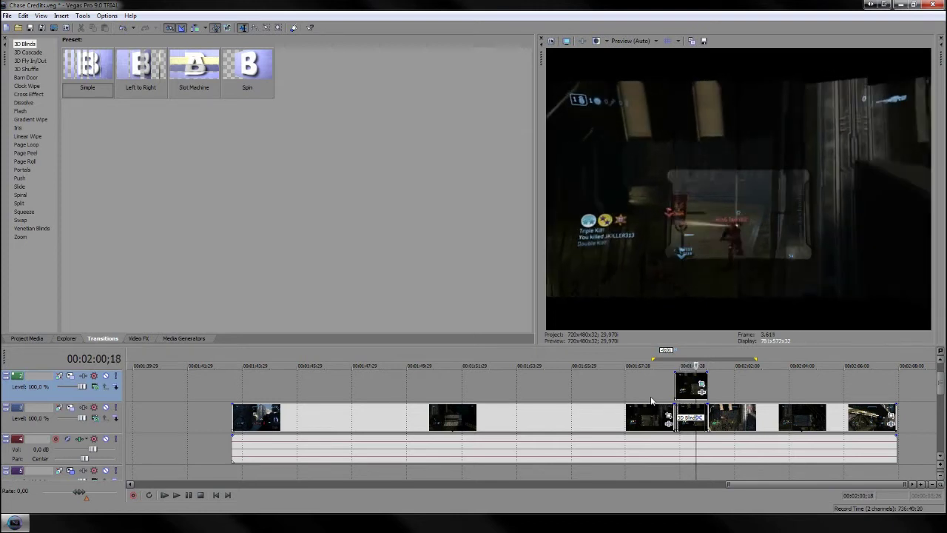
{"action": "key", "text": "Right"}
{"action": "key", "text": "Right"}
{"action": "key", "text": "Right"}
{"action": "key", "text": "Right"}
{"action": "key", "text": "Right"}
{"action": "key", "text": "Right"}
{"action": "key", "text": "Right"}
{"action": "key", "text": "Right"}
{"action": "key", "text": "Right"}
{"action": "key", "text": "Right"}
{"action": "key", "text": "Right"}
{"action": "key", "text": "Right"}
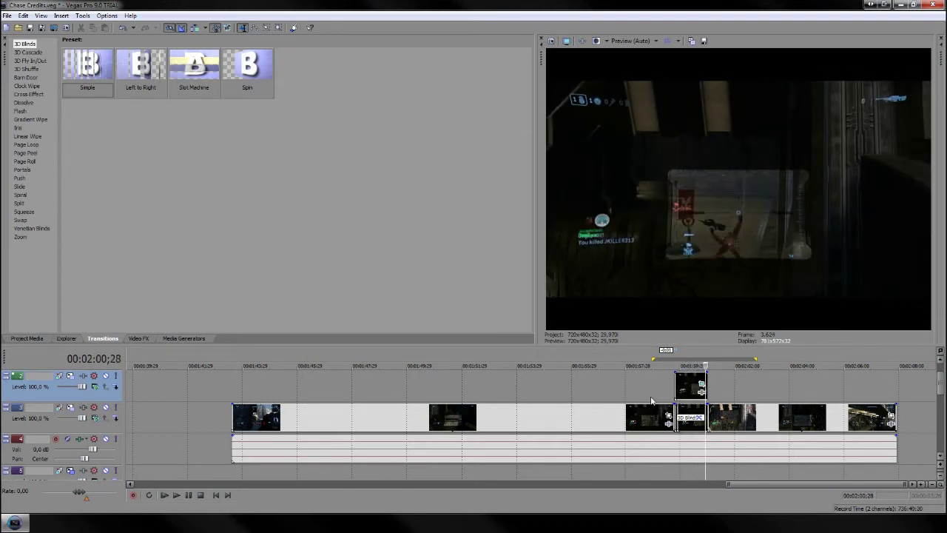
{"action": "key", "text": "Right"}
{"action": "key", "text": "Right"}
{"action": "key", "text": "Right"}
{"action": "key", "text": "Right"}
{"action": "key", "text": "Right"}
{"action": "key", "text": "Right"}
{"action": "key", "text": "Right"}
{"action": "key", "text": "Right"}
{"action": "key", "text": "Right"}
{"action": "key", "text": "Right"}
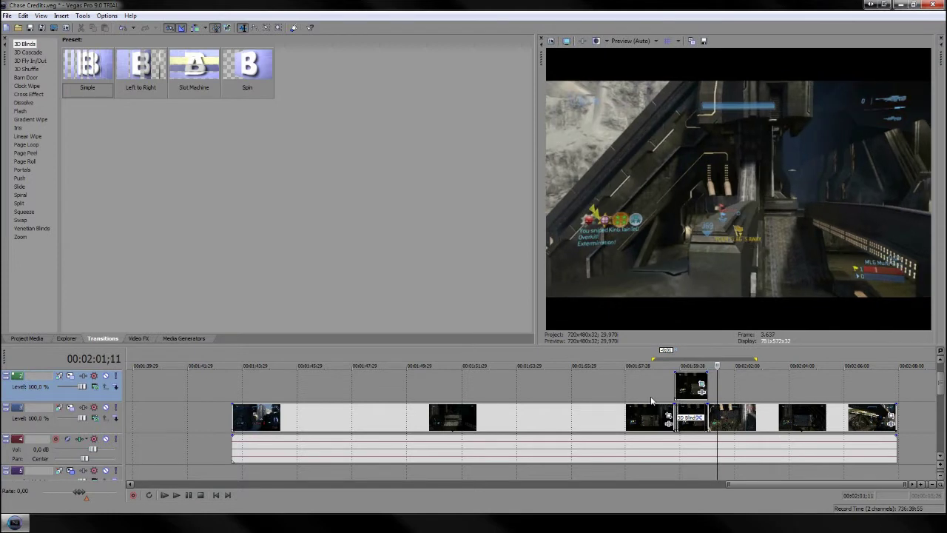
{"action": "key", "text": "Right"}
{"action": "key", "text": "Right"}
{"action": "key", "text": "Right"}
{"action": "key", "text": "Right"}
{"action": "key", "text": "Right"}
{"action": "key", "text": "Right"}
{"action": "key", "text": "Right"}
{"action": "key", "text": "Right"}
{"action": "key", "text": "Right"}
{"action": "key", "text": "Right"}
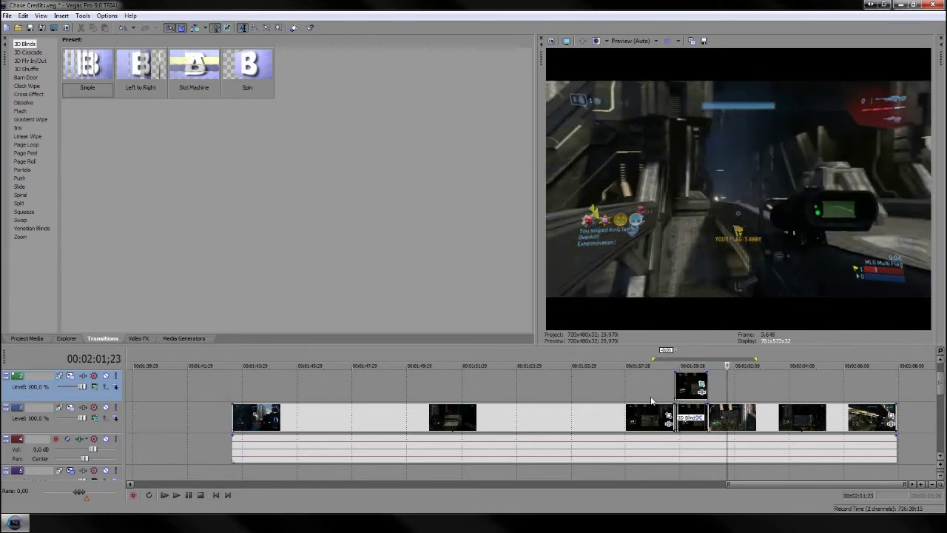
{"action": "key", "text": "Right"}
{"action": "key", "text": "Right"}
{"action": "key", "text": "Right"}
{"action": "key", "text": "Right"}
{"action": "key", "text": "Right"}
{"action": "key", "text": "Right"}
{"action": "key", "text": "Right"}
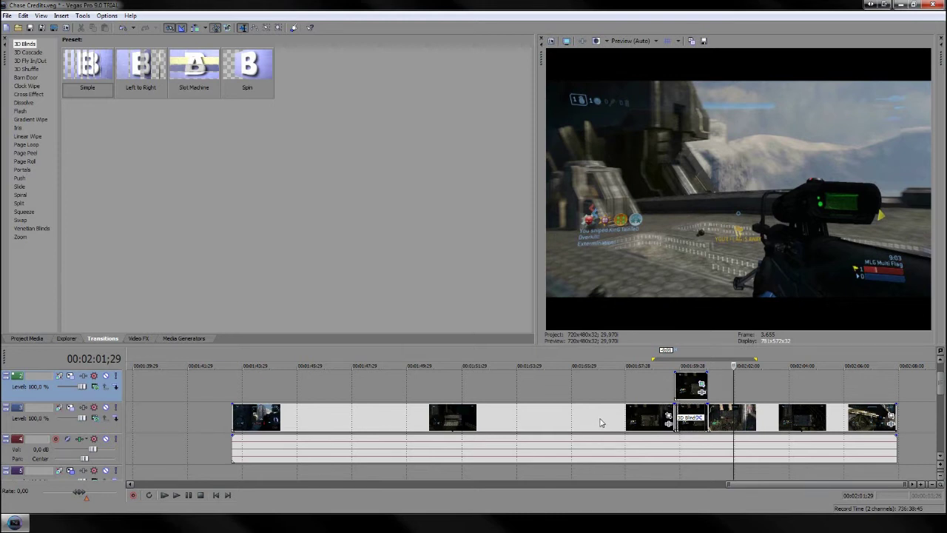
Delete all existing events from the timeline tracks.
{"action": "left_click", "coordinate": [600, 422]}
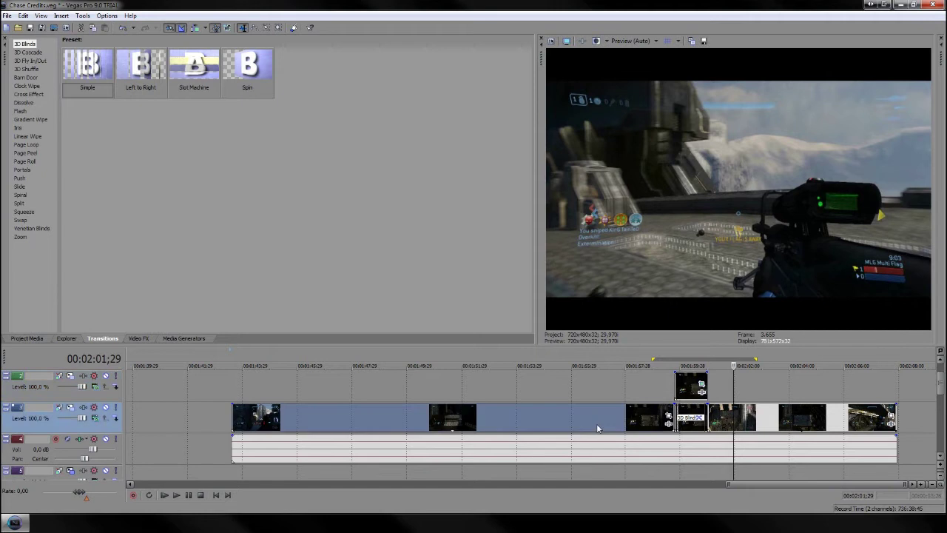
{"action": "key", "text": "Delete"}
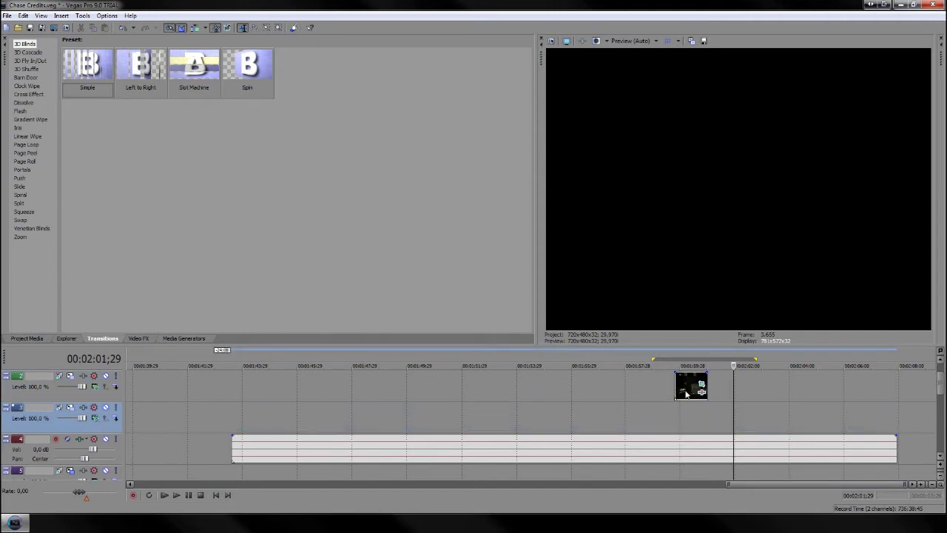
{"action": "left_click", "coordinate": [685, 384]}
{"action": "key", "text": "Delete"}
{"action": "left_click", "coordinate": [630, 447]}
{"action": "key", "text": "Delete"}
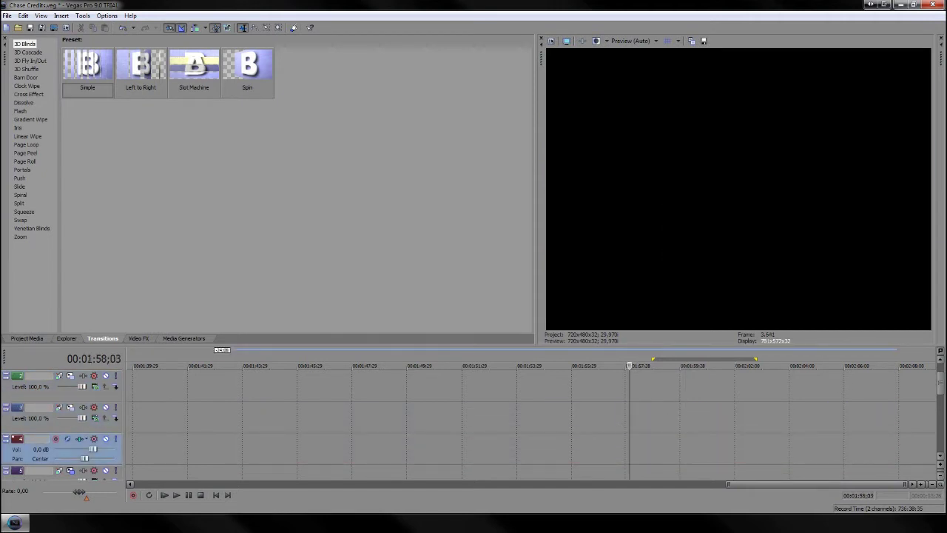
Place hello.wmv from Project Media onto the timeline.
{"action": "left_click", "coordinate": [27, 338]}
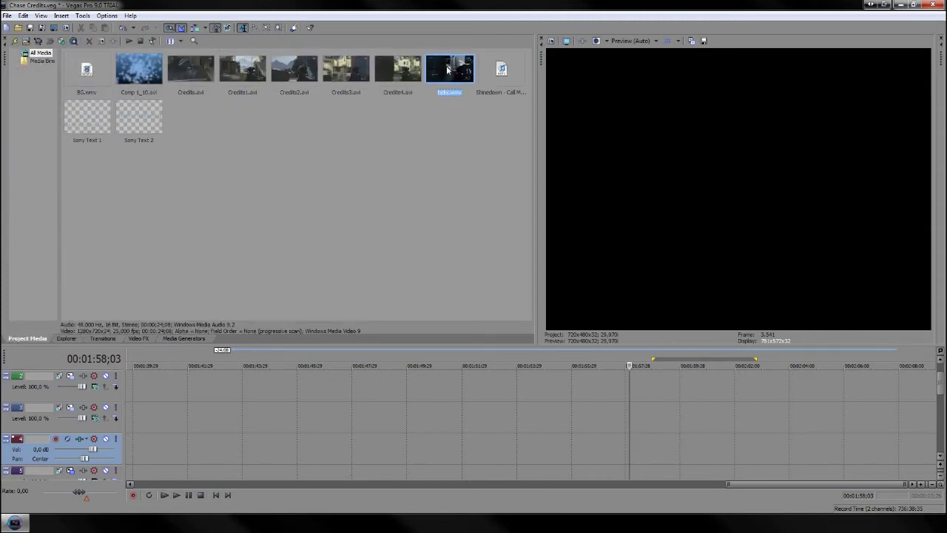
{"action": "left_click_drag", "start_coordinate": [406, 328], "coordinate": [395, 423]}
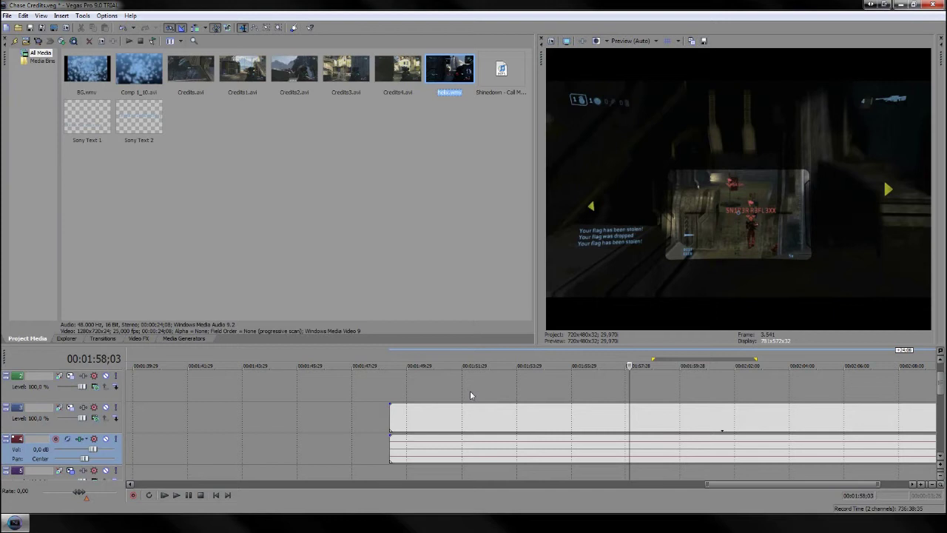
{"action": "scroll", "coordinate": [724, 400], "scroll_direction": "down", "scroll_amount": 3}
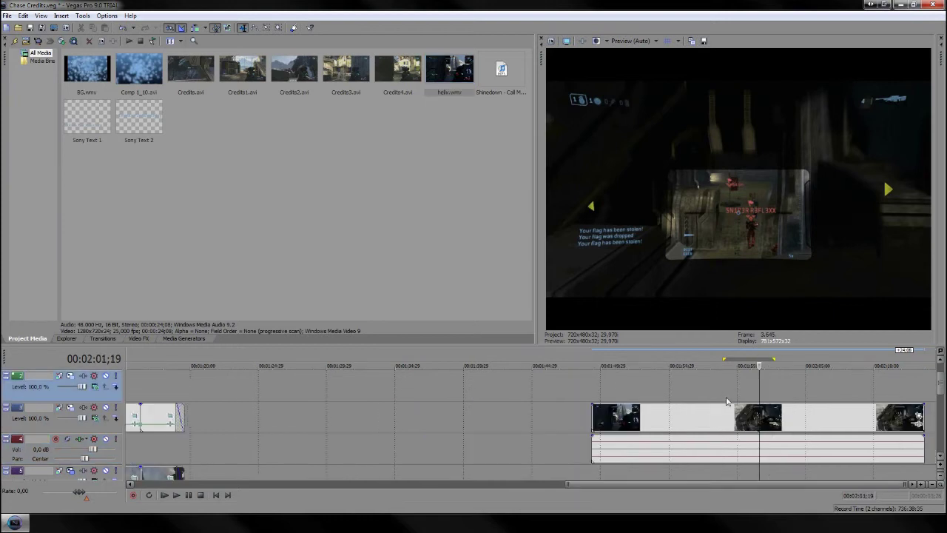
Play to the end of the sniper-scope shot near 2:06 and split hello.wmv there.
{"action": "left_click", "coordinate": [758, 413]}
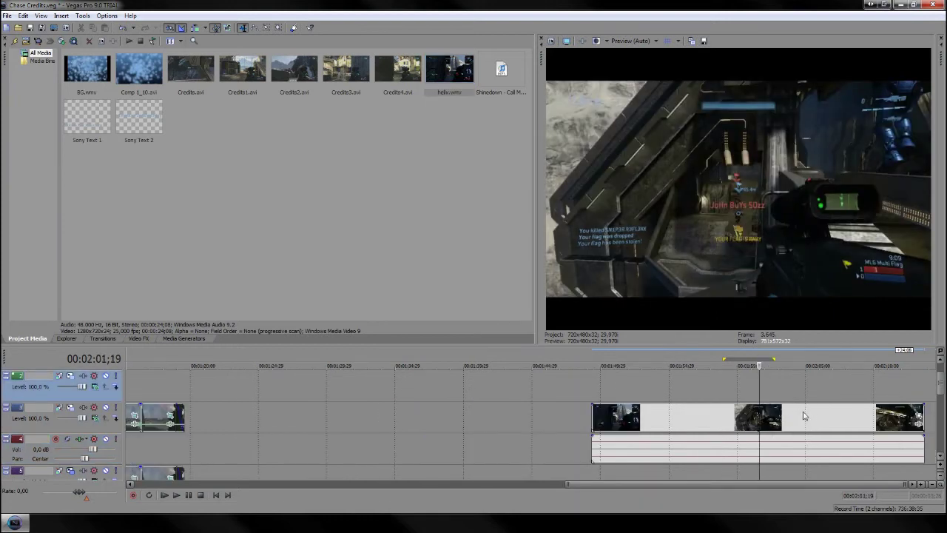
{"action": "key", "text": "Right"}
{"action": "key", "text": "space"}
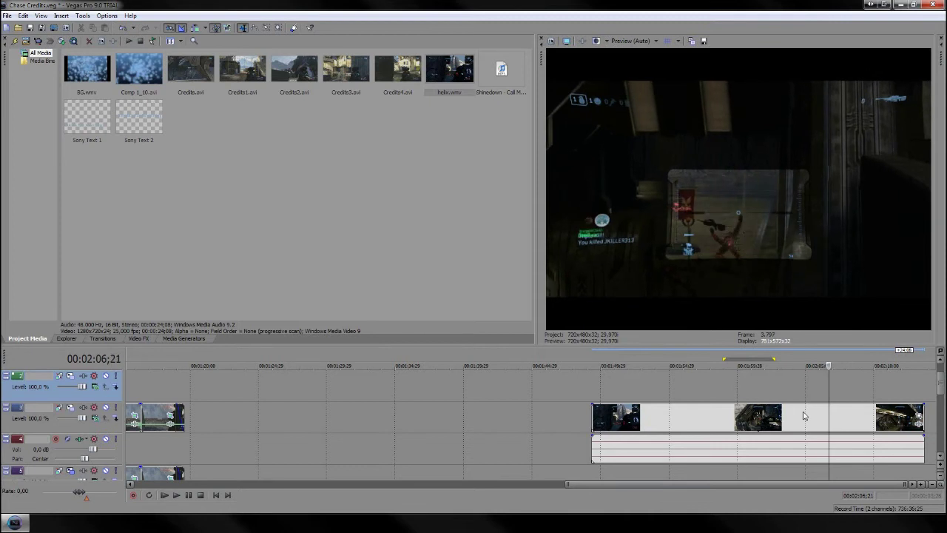
{"action": "key", "text": "Return"}
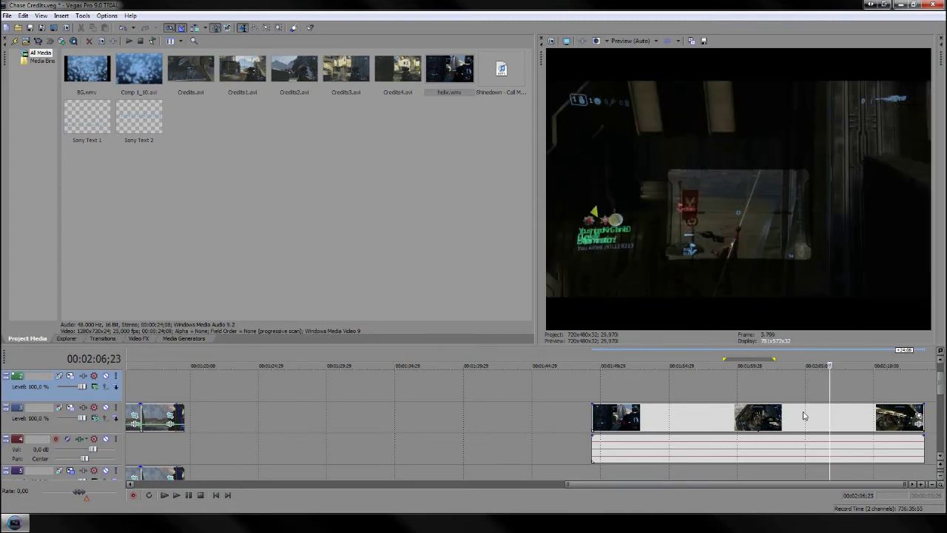
{"action": "key", "text": "s"}
{"action": "key", "text": "j"}
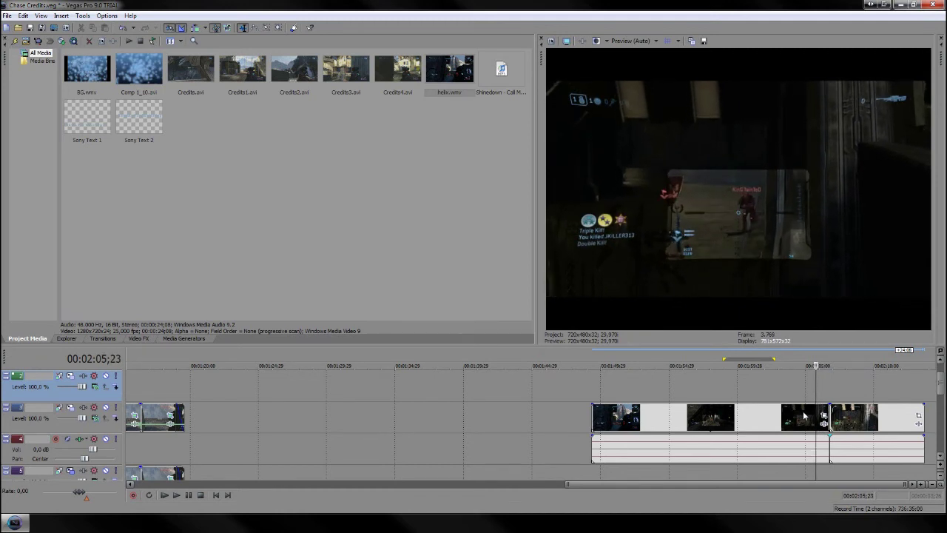
Split at the scope shot's start and Ctrl-drag the short piece onto track 2 above.
{"action": "key", "text": "s"}
{"action": "scroll", "coordinate": [806, 415], "scroll_direction": "up", "scroll_amount": 1}
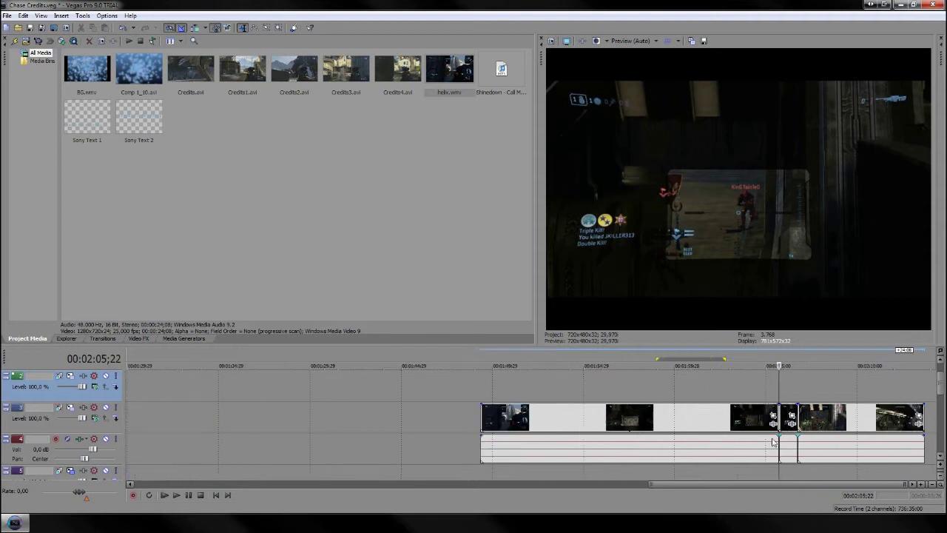
{"action": "scroll", "coordinate": [762, 418], "scroll_direction": "up", "scroll_amount": 1}
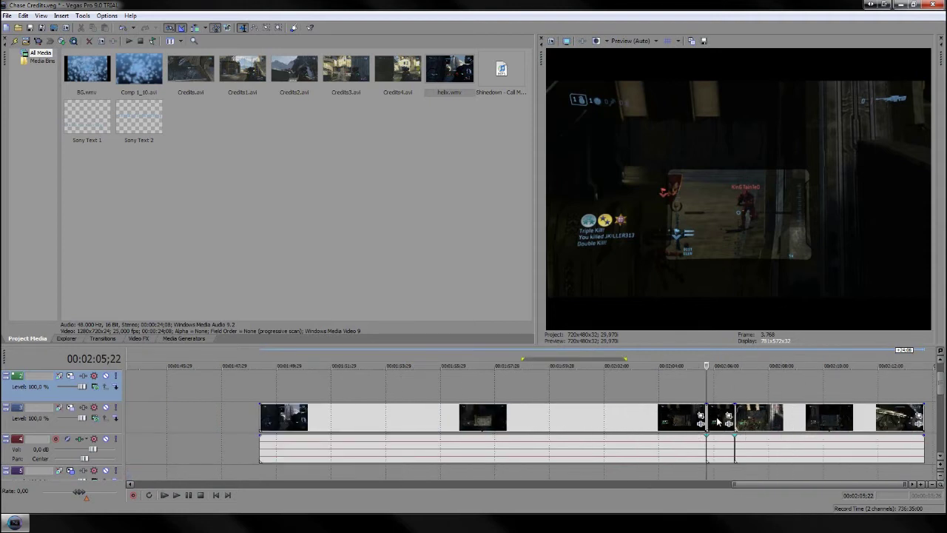
{"action": "left_click", "coordinate": [716, 421]}
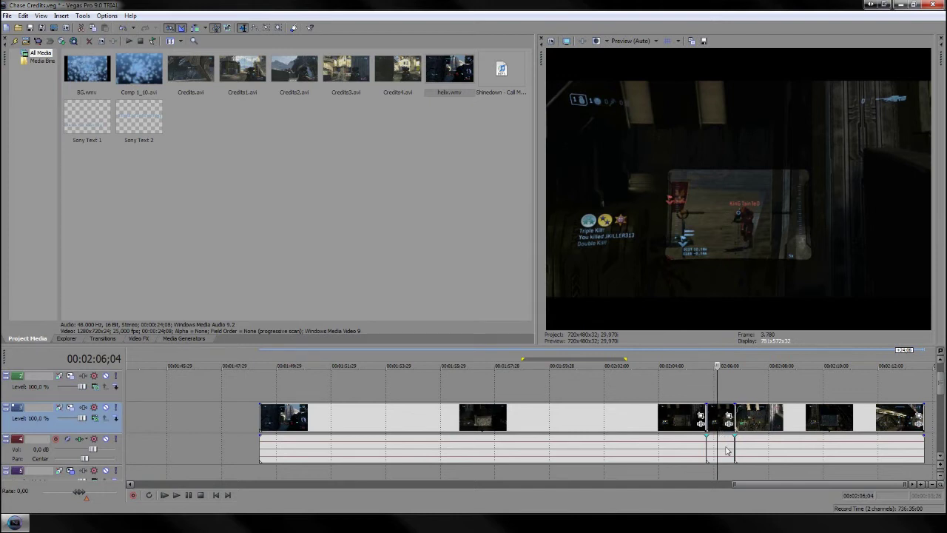
{"action": "left_click", "coordinate": [721, 423]}
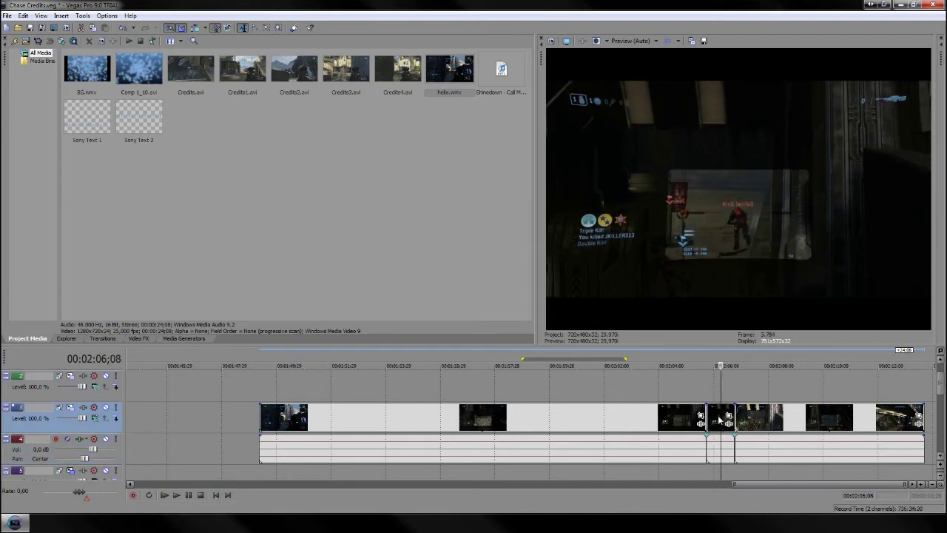
{"action": "left_click_drag", "start_coordinate": [721, 422], "coordinate": [719, 377]}
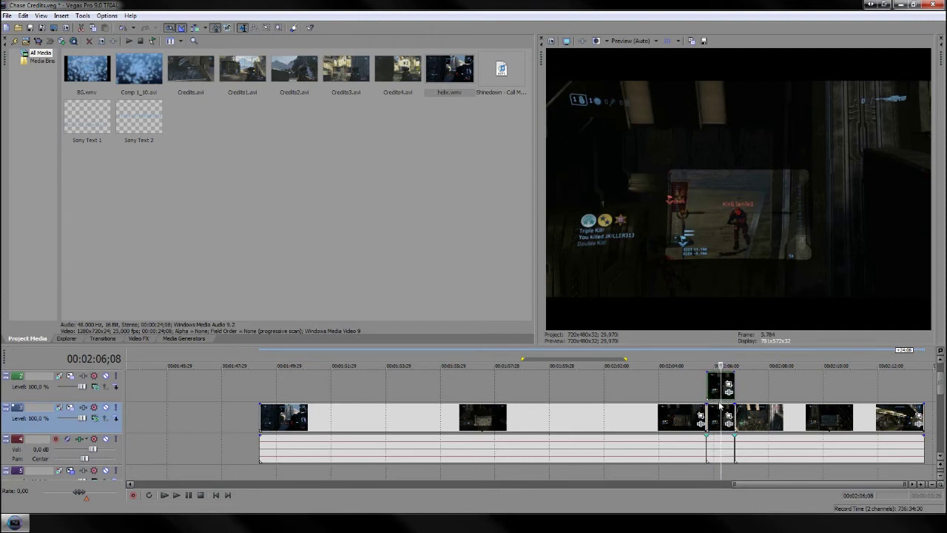
{"action": "scroll", "coordinate": [754, 400], "scroll_direction": "up", "scroll_amount": 3}
{"action": "scroll", "coordinate": [721, 402], "scroll_direction": "up", "scroll_amount": 3}
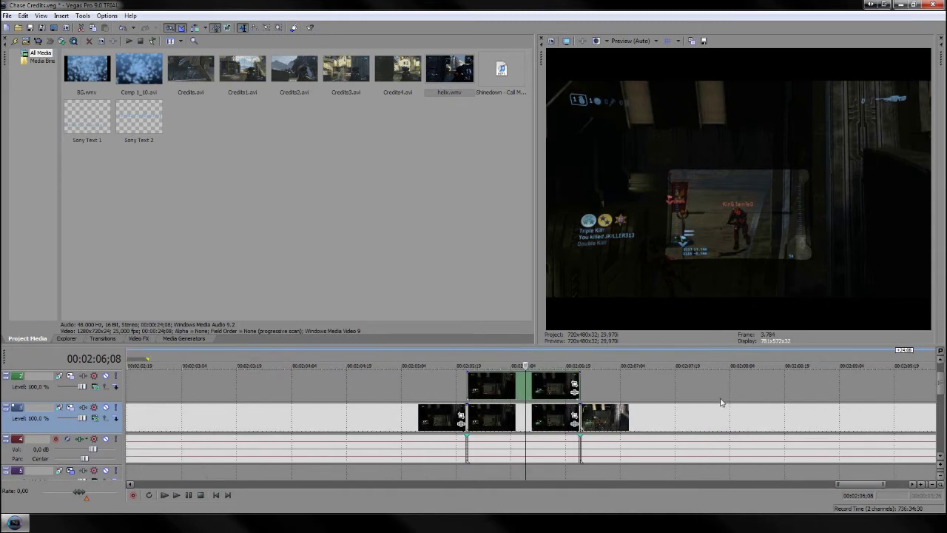
Enable Mask in Event Pan/Crop for the top copy and pick the Anchor Creation tool.
{"action": "left_click", "coordinate": [574, 384]}
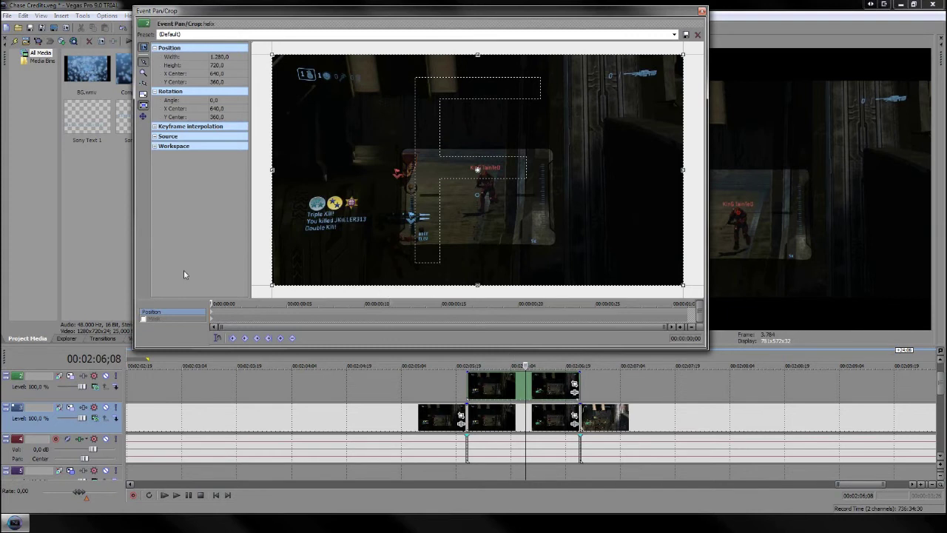
{"action": "left_click", "coordinate": [144, 319]}
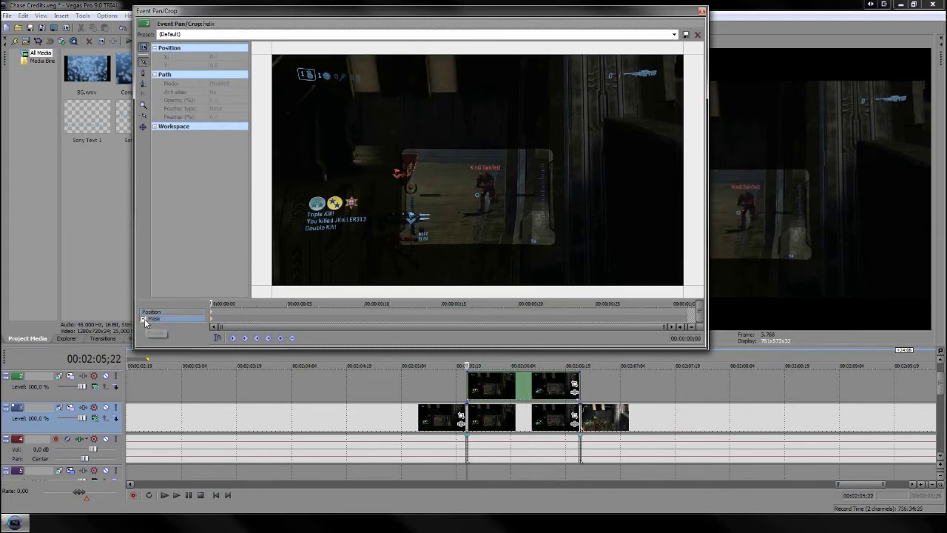
{"action": "left_click", "coordinate": [142, 74]}
Outline the scope rectangle with mask anchor points and close the path.
{"action": "left_click", "coordinate": [407, 150]}
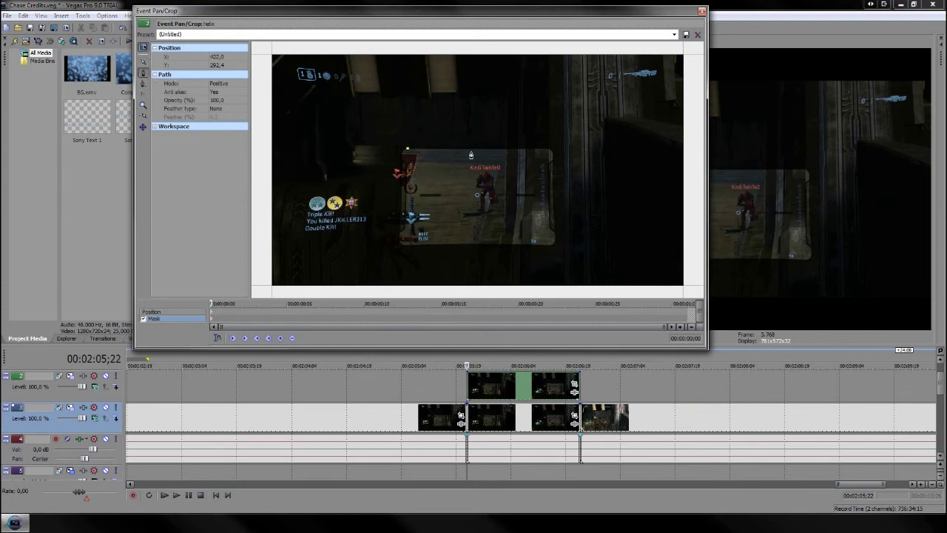
{"action": "left_click", "coordinate": [470, 151]}
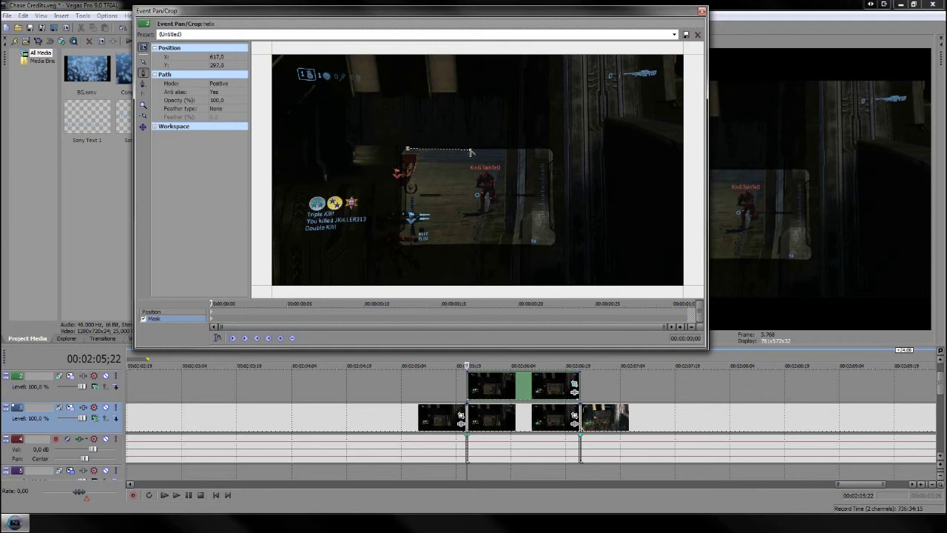
{"action": "left_click", "coordinate": [531, 151]}
{"action": "left_click", "coordinate": [555, 220]}
{"action": "left_click", "coordinate": [545, 246]}
{"action": "left_click", "coordinate": [482, 245]}
{"action": "left_click", "coordinate": [449, 246]}
{"action": "left_click", "coordinate": [420, 246]}
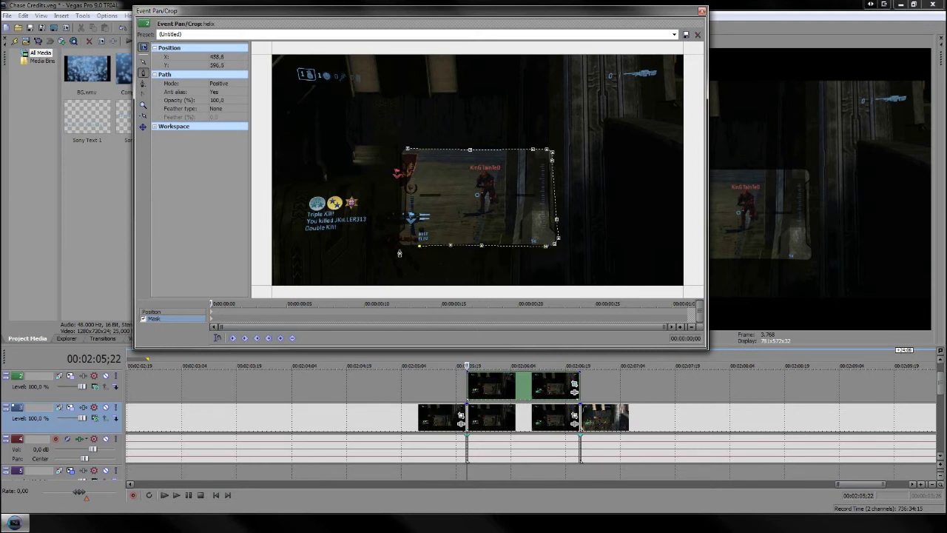
{"action": "left_click", "coordinate": [400, 247]}
{"action": "left_click", "coordinate": [399, 227]}
{"action": "left_click", "coordinate": [400, 167]}
{"action": "left_click", "coordinate": [405, 151]}
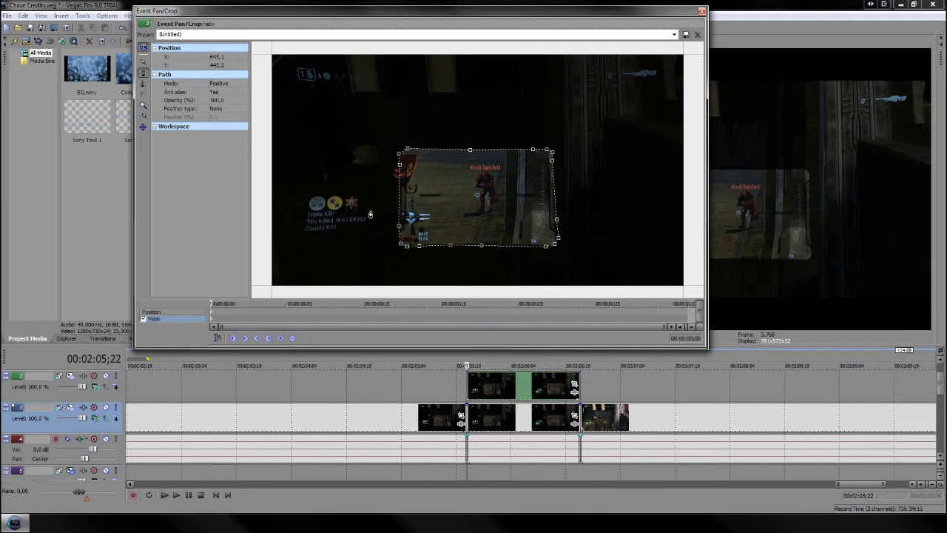
Set the mask Feather type to Both with a feather amount of 1.
{"action": "left_click", "coordinate": [220, 109]}
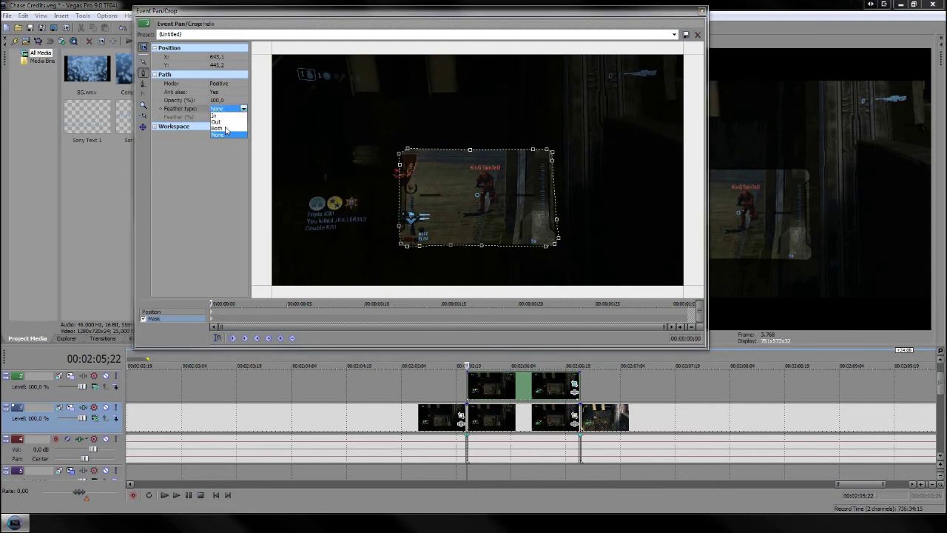
{"action": "left_click", "coordinate": [226, 129]}
{"action": "left_click", "coordinate": [230, 117]}
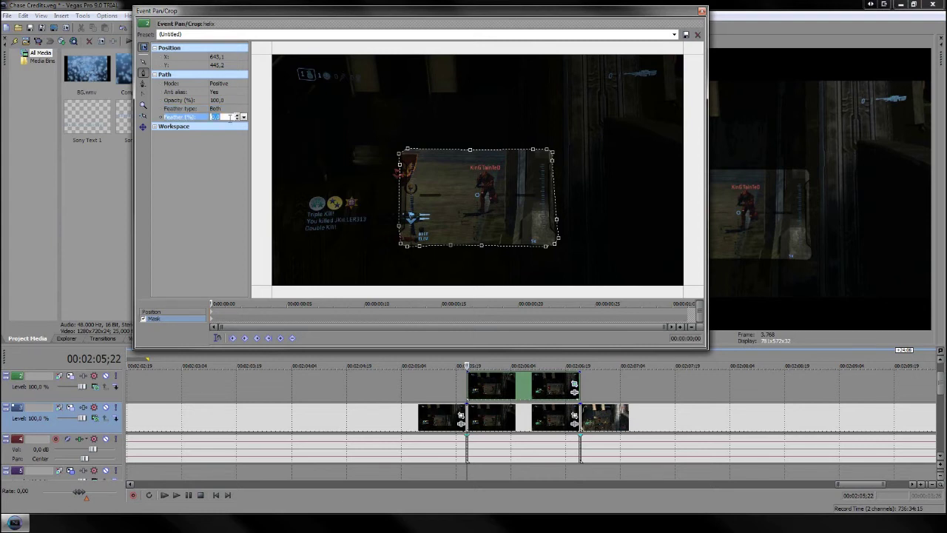
{"action": "key", "text": "Return"}
{"action": "left_click", "coordinate": [302, 32]}
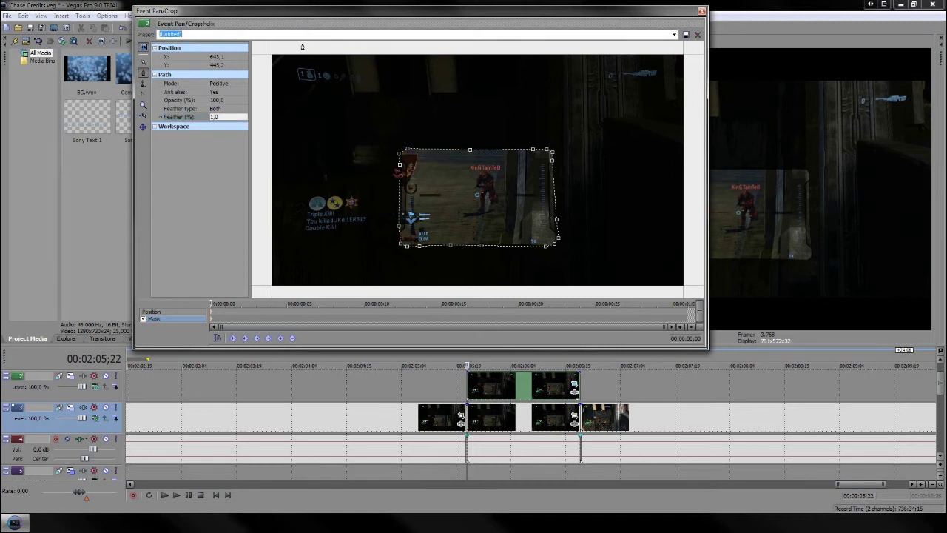
Save the mask as preset 'Snipe Zoom Mask 720p' and confirm it appears in the list.
{"action": "type", "text": "Snipe Zoom Mask 720p"}
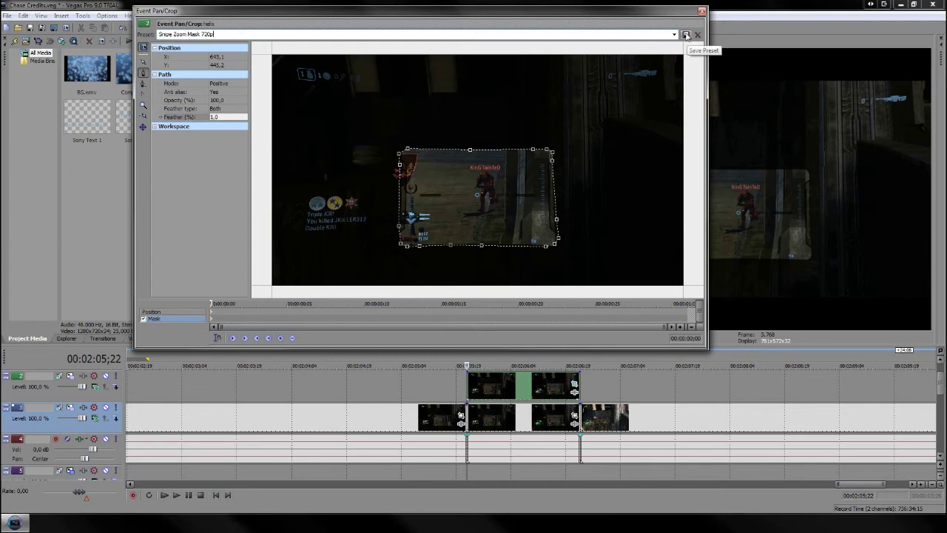
{"action": "left_click", "coordinate": [687, 35]}
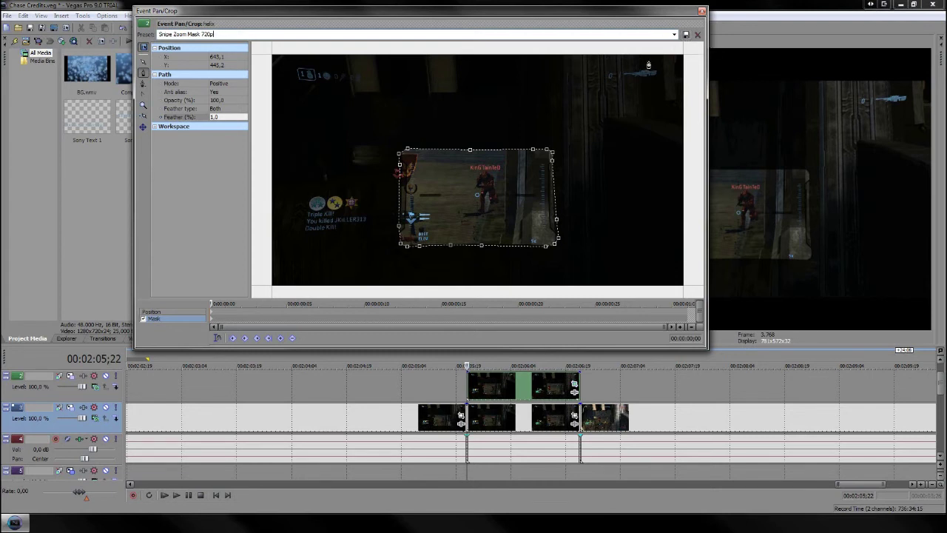
{"action": "left_click", "coordinate": [674, 35]}
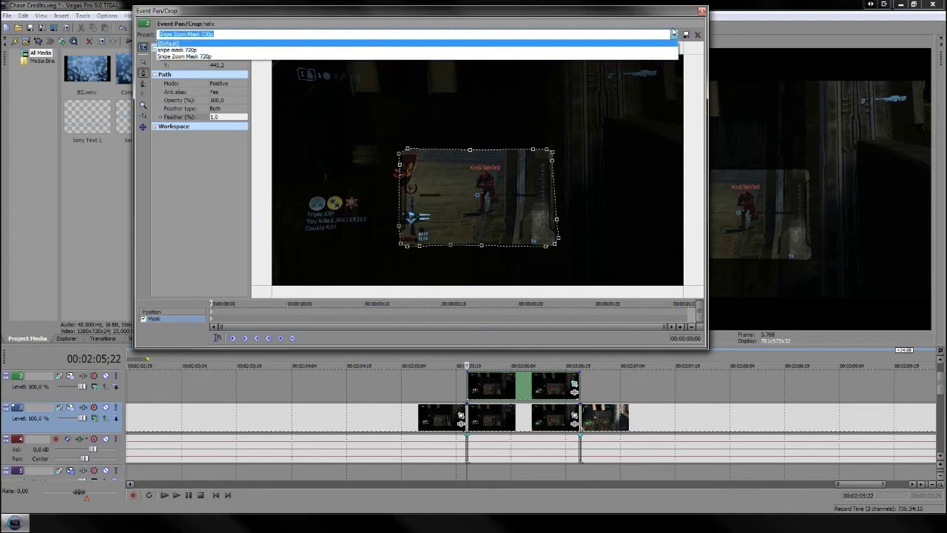
{"action": "left_click", "coordinate": [702, 12]}
Enable Mask on the scope clip and apply the Snipe Zoom Mask 720p preset.
{"action": "left_click", "coordinate": [700, 12]}
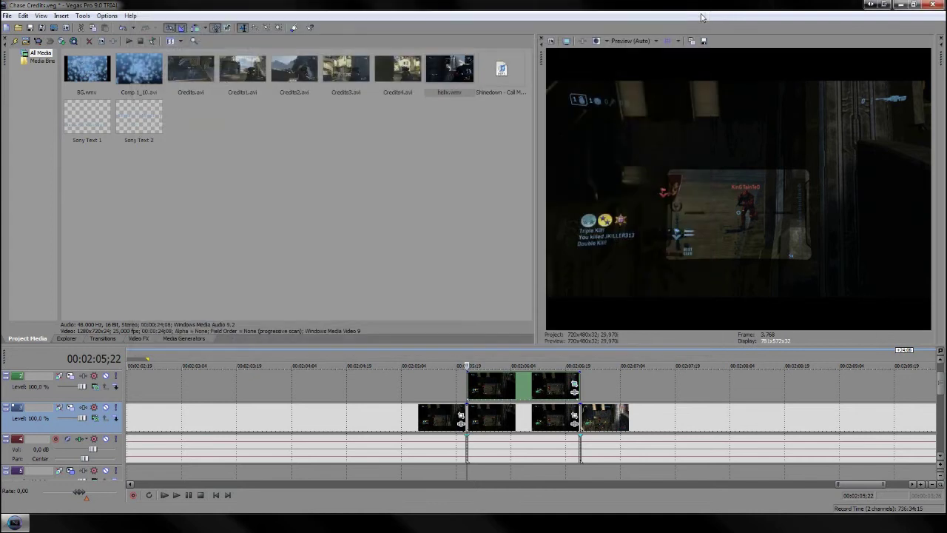
{"action": "left_click", "coordinate": [574, 417]}
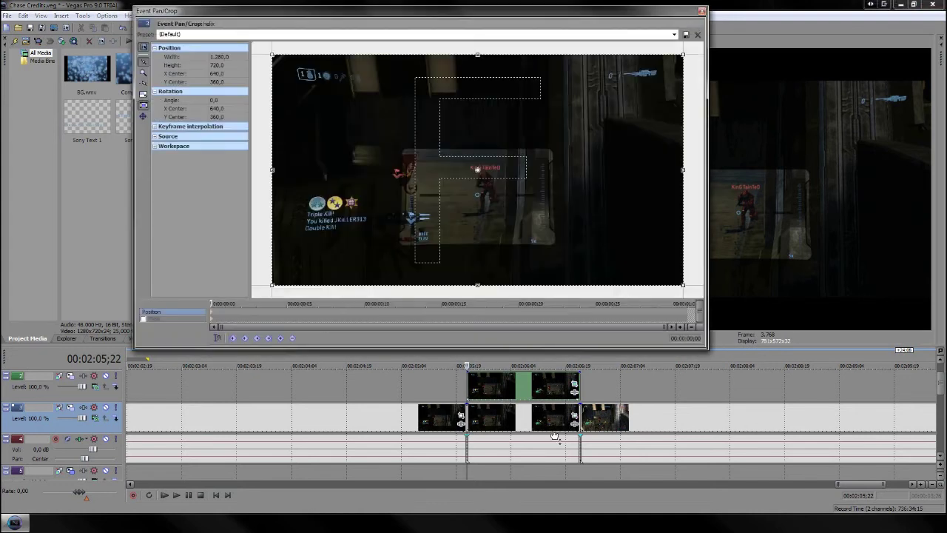
{"action": "left_click", "coordinate": [142, 319]}
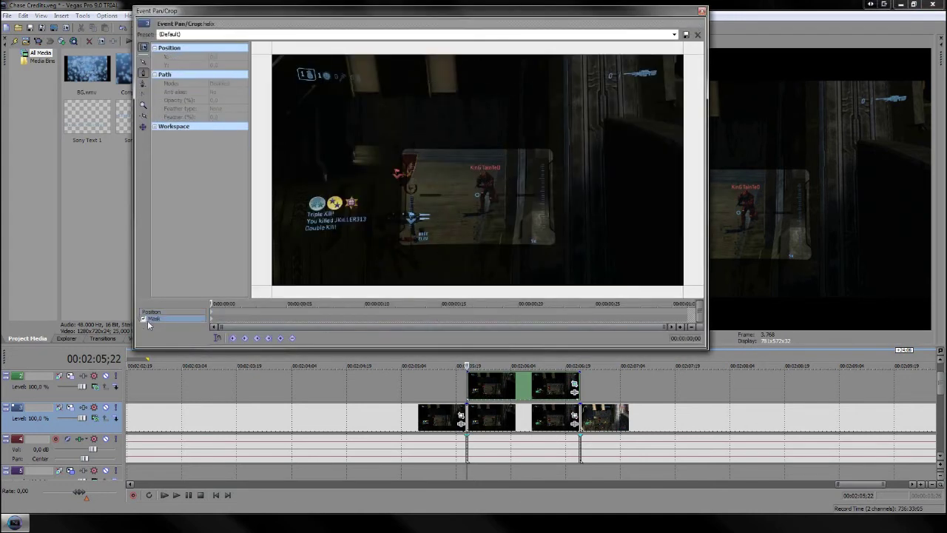
{"action": "left_click", "coordinate": [674, 34]}
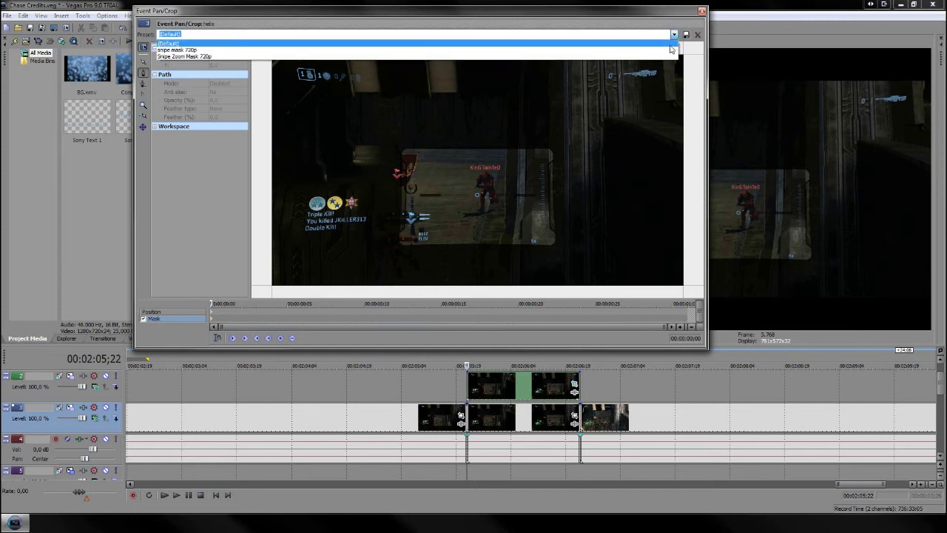
{"action": "left_click", "coordinate": [660, 57]}
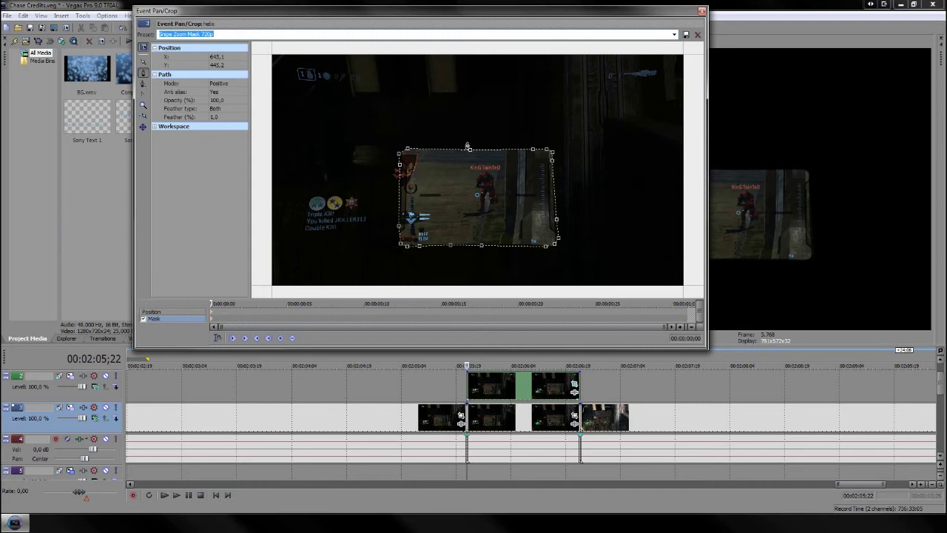
Set the mask Path Mode to Negative and close Event Pan/Crop.
{"action": "left_click", "coordinate": [219, 86]}
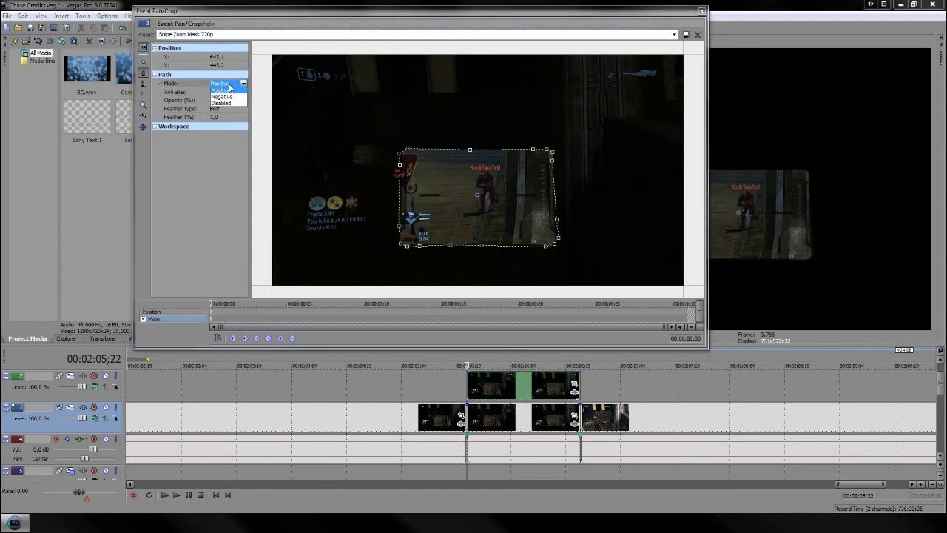
{"action": "left_click", "coordinate": [222, 97]}
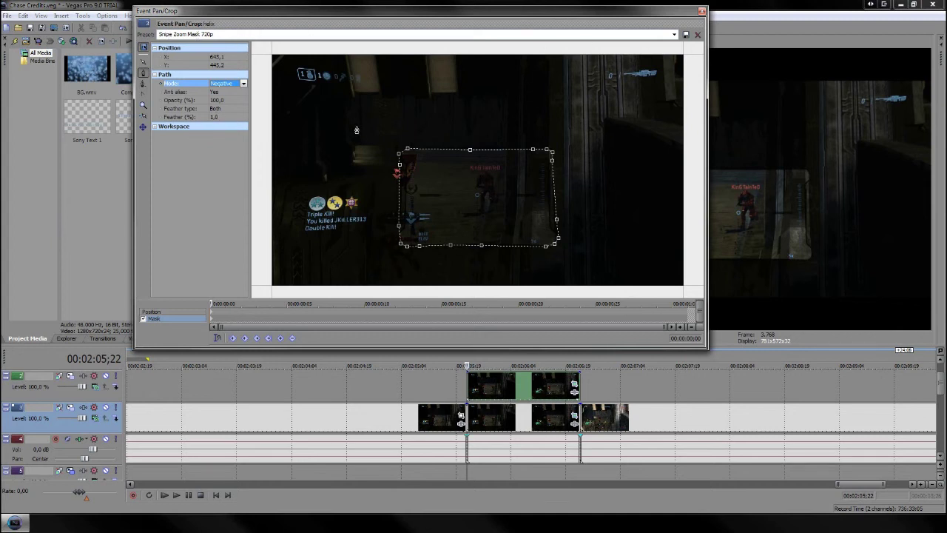
{"action": "left_click", "coordinate": [702, 11]}
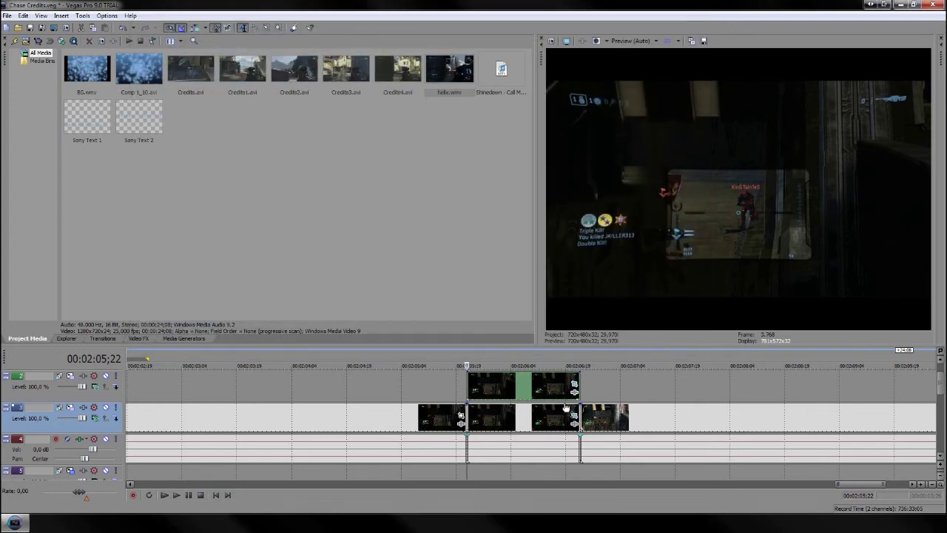
{"action": "left_click", "coordinate": [533, 391]}
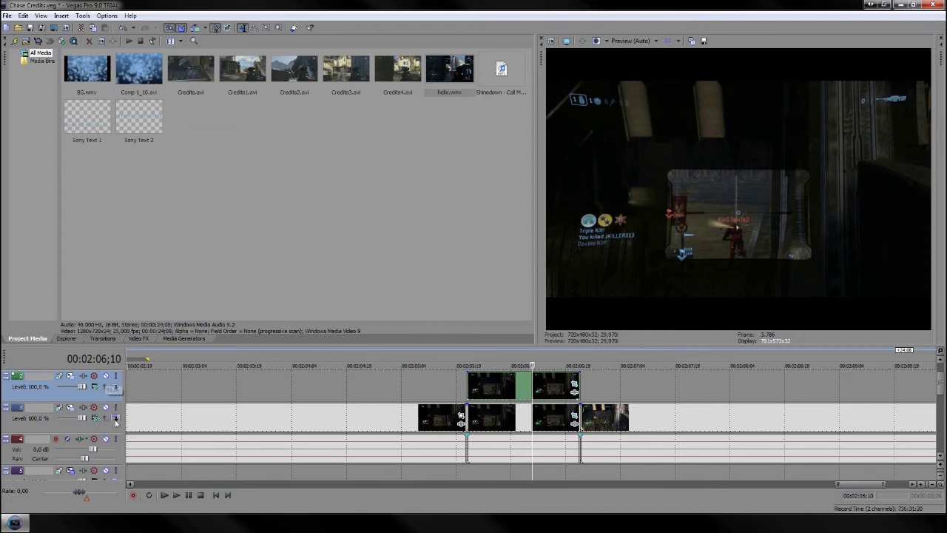
{"action": "left_click", "coordinate": [106, 408]}
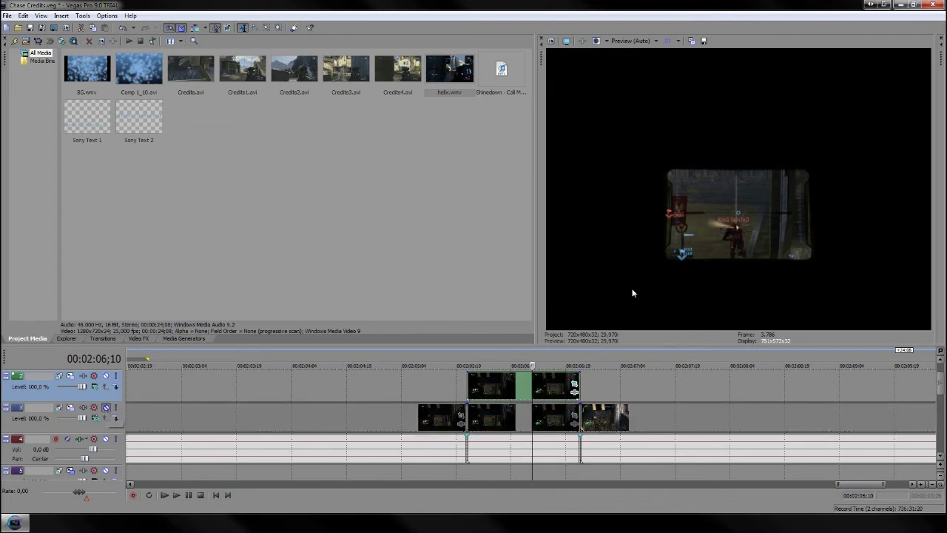
{"action": "left_click", "coordinate": [106, 407]}
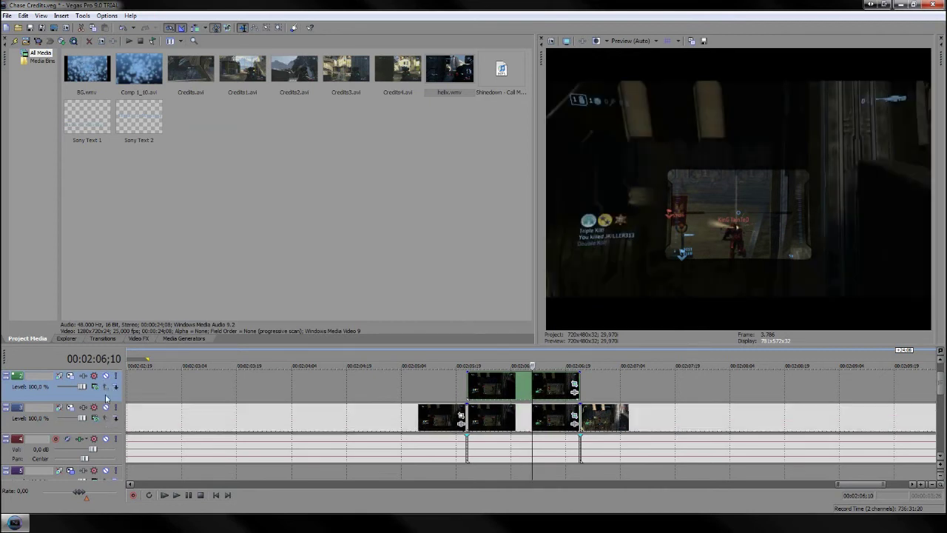
{"action": "left_click", "coordinate": [106, 375]}
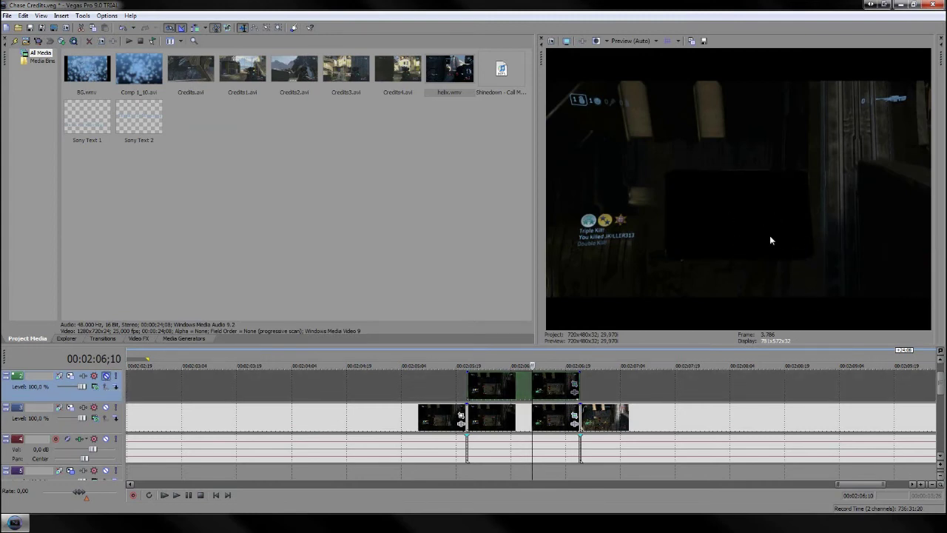
{"action": "left_click", "coordinate": [106, 375]}
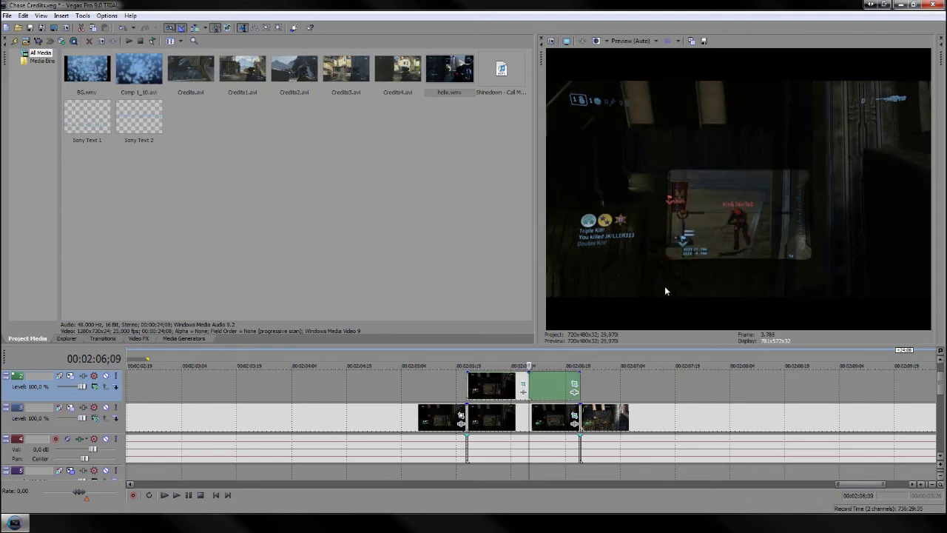
Select the track 3 background clips and show the 3D Blinds transition presets.
{"action": "left_click", "coordinate": [528, 412]}
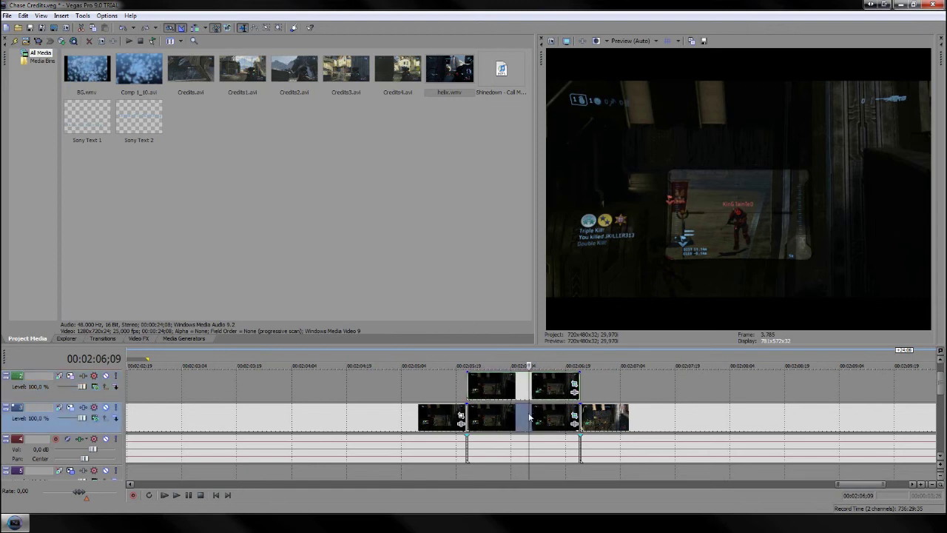
{"action": "left_click", "coordinate": [571, 429]}
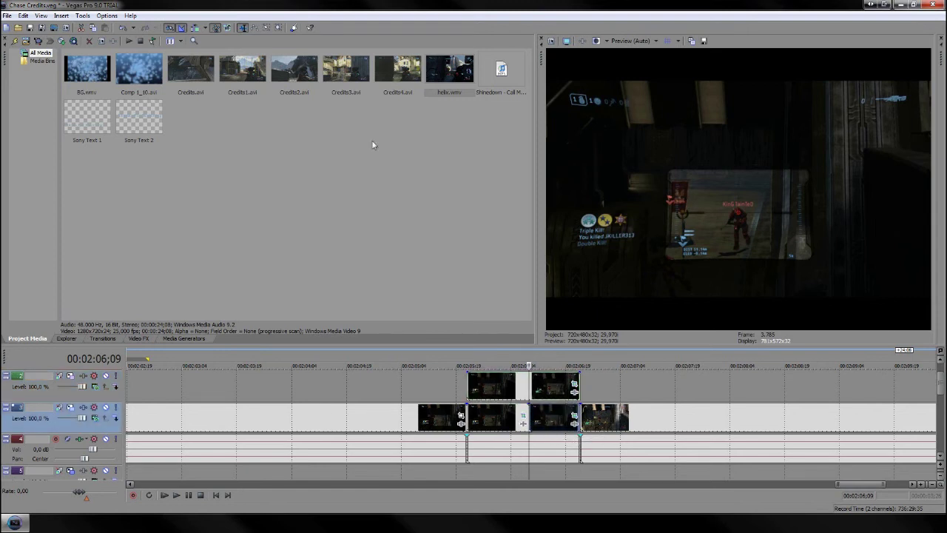
{"action": "left_click", "coordinate": [103, 338]}
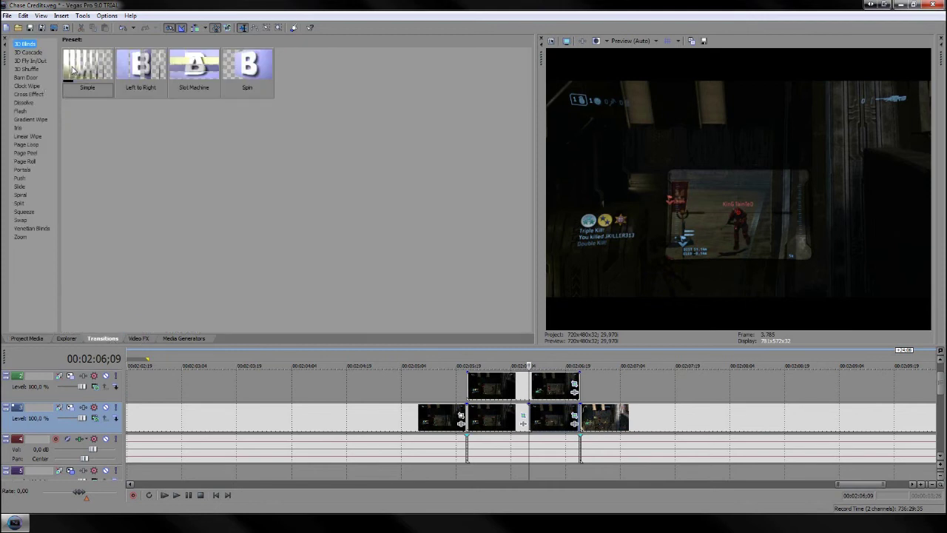
{"action": "mouse_move", "coordinate": [87, 67]}
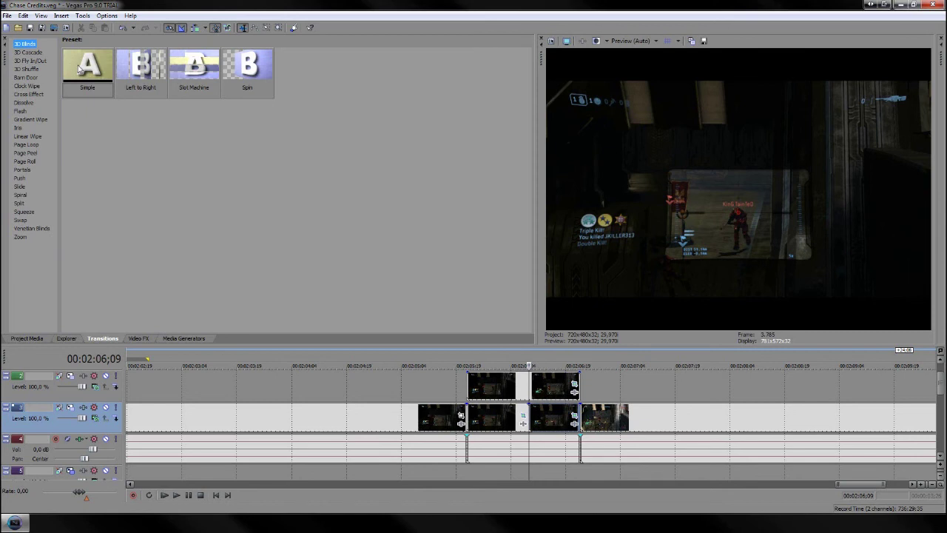
Drop the 3D Blinds Simple preset on the track 3 crossfade and adjust its Divisions.
{"action": "mouse_move", "coordinate": [85, 66]}
{"action": "left_mouse_down"}
{"action": "mouse_move", "coordinate": [560, 383]}
{"action": "mouse_move", "coordinate": [526, 420]}
{"action": "left_mouse_up"}
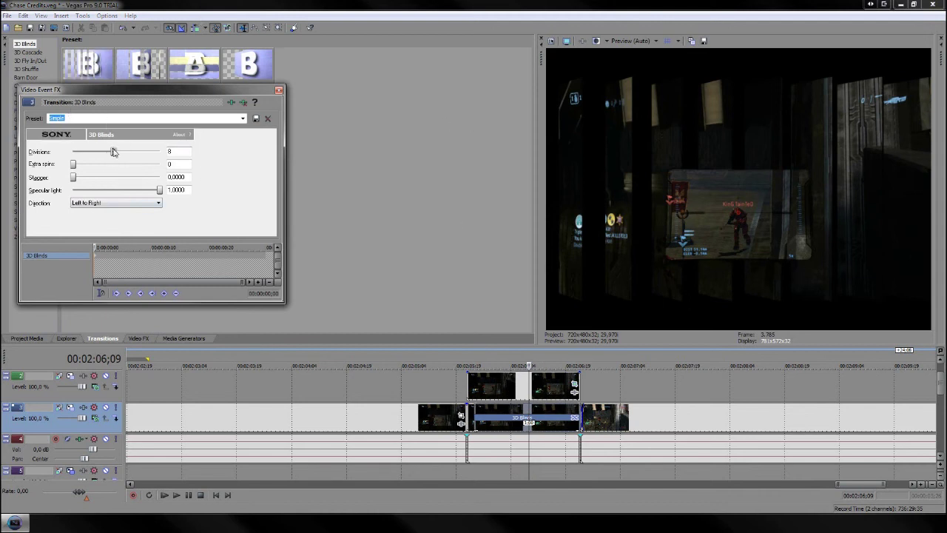
{"action": "mouse_move", "coordinate": [115, 156]}
{"action": "left_mouse_down"}
{"action": "mouse_move", "coordinate": [133, 161]}
{"action": "mouse_move", "coordinate": [93, 158]}
{"action": "mouse_move", "coordinate": [102, 153]}
{"action": "left_mouse_up"}
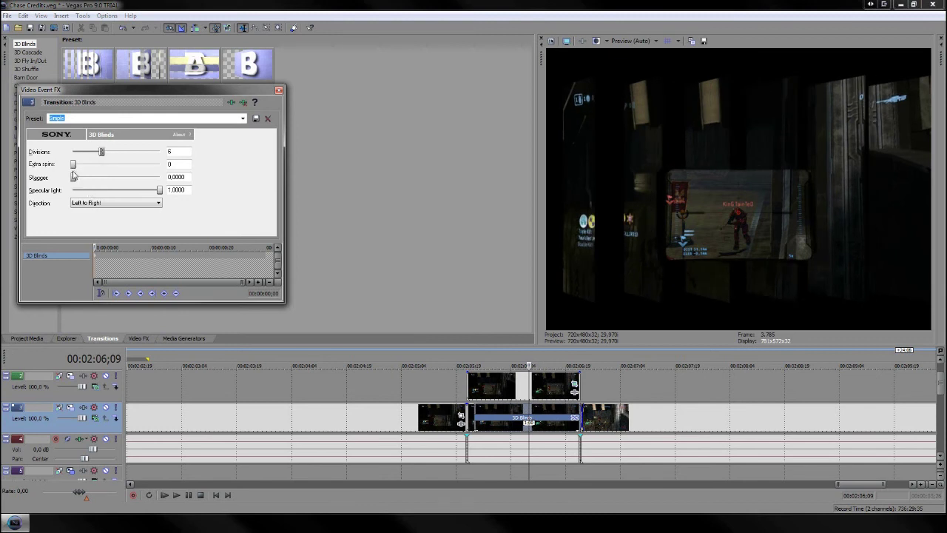
{"action": "left_click", "coordinate": [107, 203]}
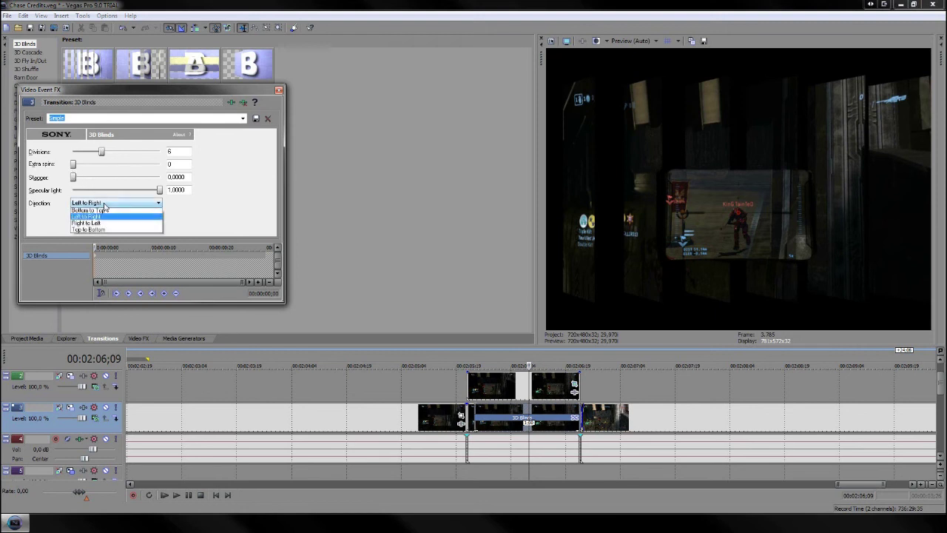
{"action": "left_click", "coordinate": [279, 89]}
{"action": "left_click", "coordinate": [195, 391]}
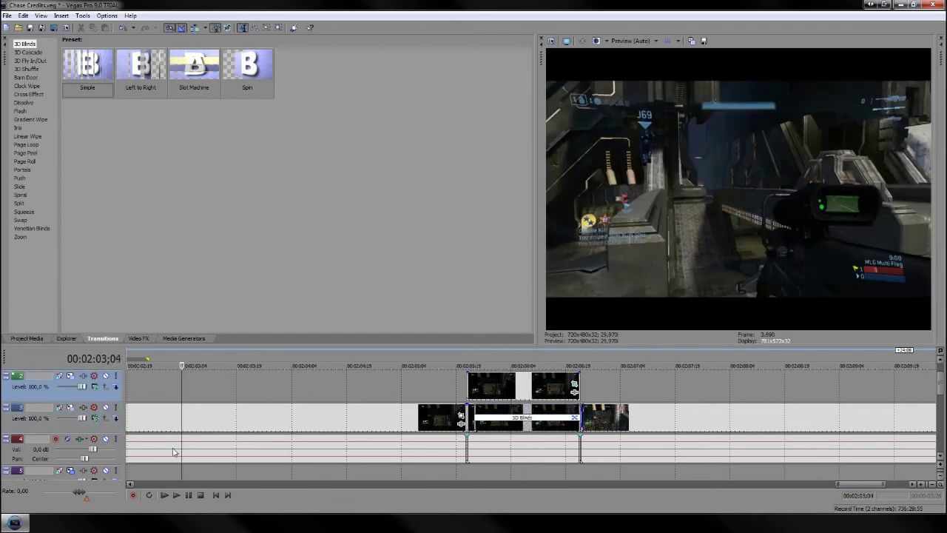
Preview the blinds transition, stopping at 02:04;25, then replay and reverse it with J.
{"action": "left_click", "coordinate": [175, 500]}
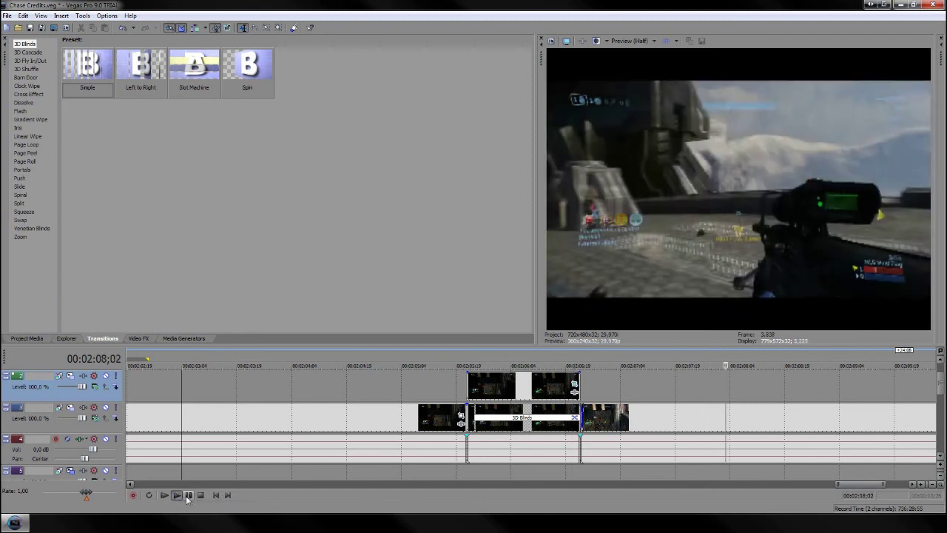
{"action": "left_click", "coordinate": [188, 495]}
{"action": "left_click", "coordinate": [372, 398]}
{"action": "key", "text": "space"}
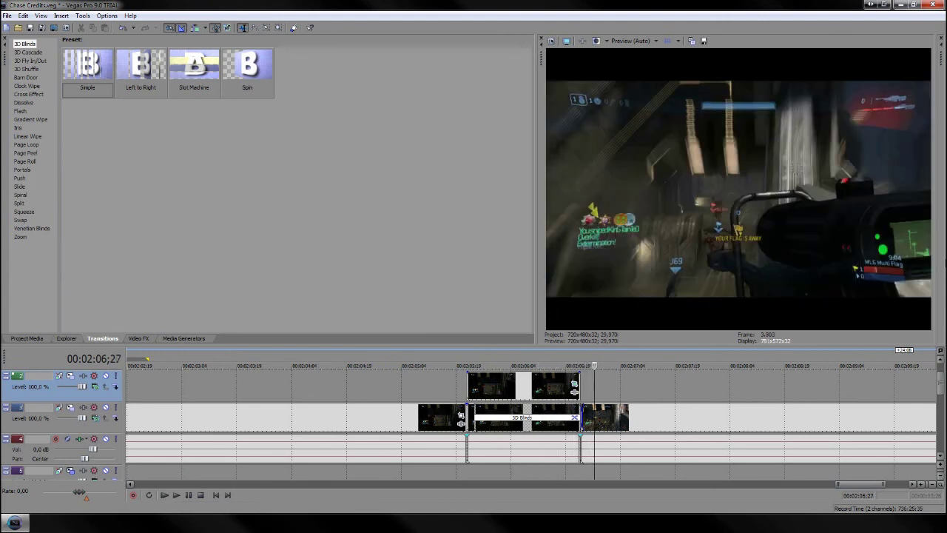
{"action": "key", "text": "j"}
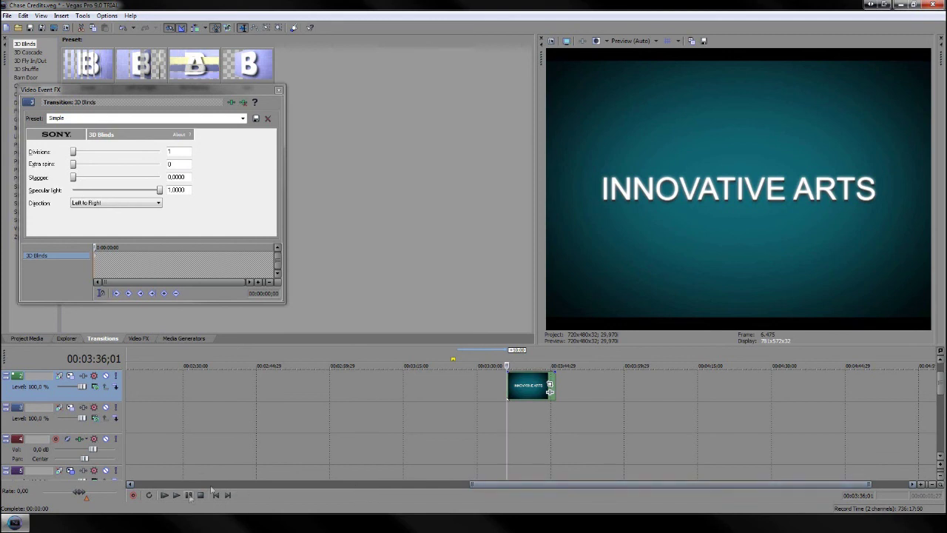
{"action": "left_click", "coordinate": [174, 498]}
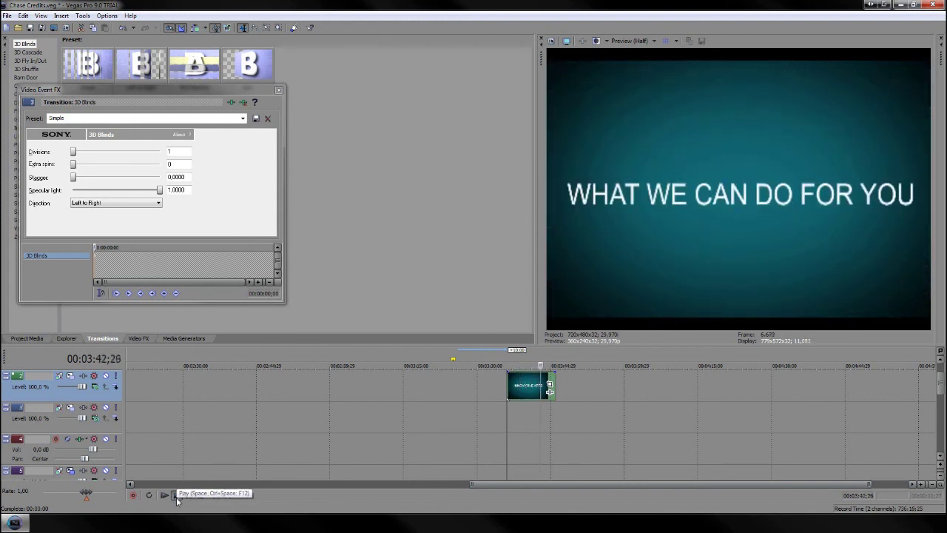
{"action": "left_click", "coordinate": [191, 495]}
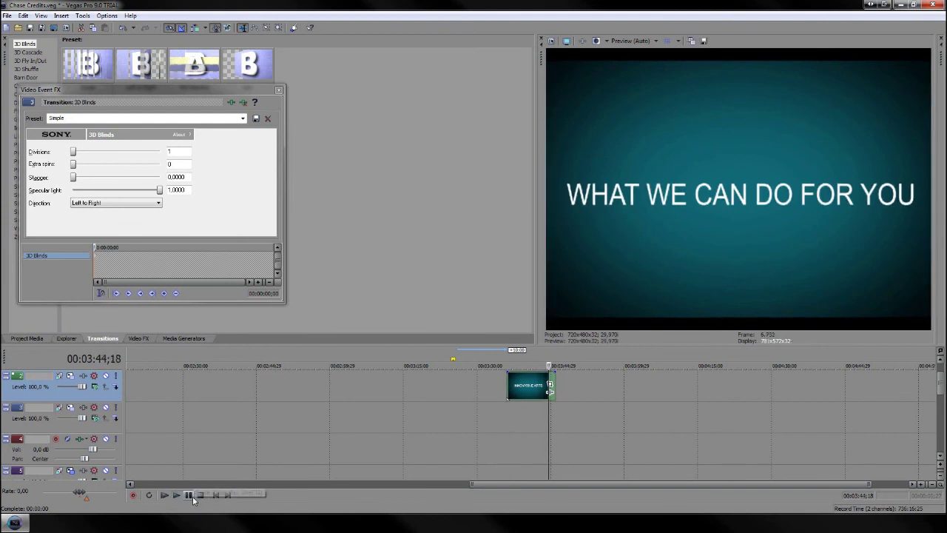